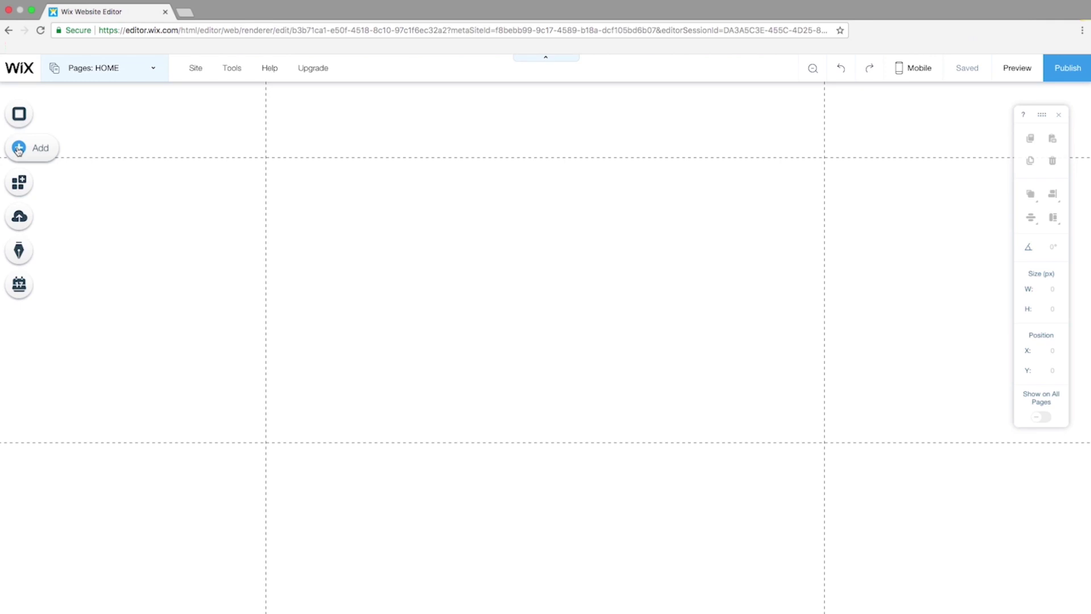
Add a widened Site Title reading PLAYGROUND, center-aligned, and drag it to the top of the page.
left_click(19, 149)
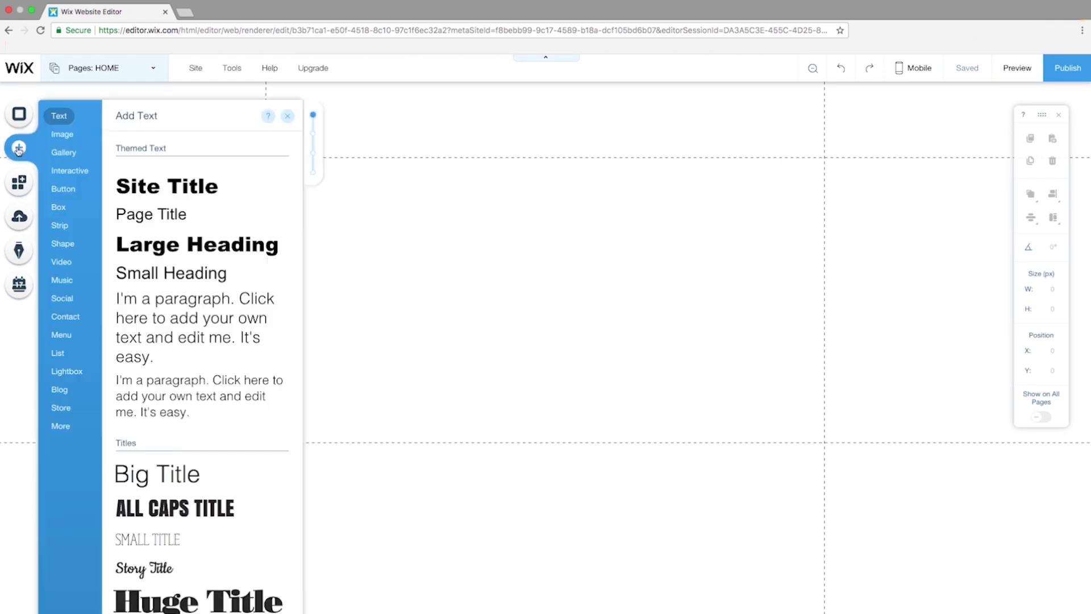
left_click(129, 183)
left_click_drag(633, 435, 950, 427)
left_click(480, 348)
left_click(315, 373)
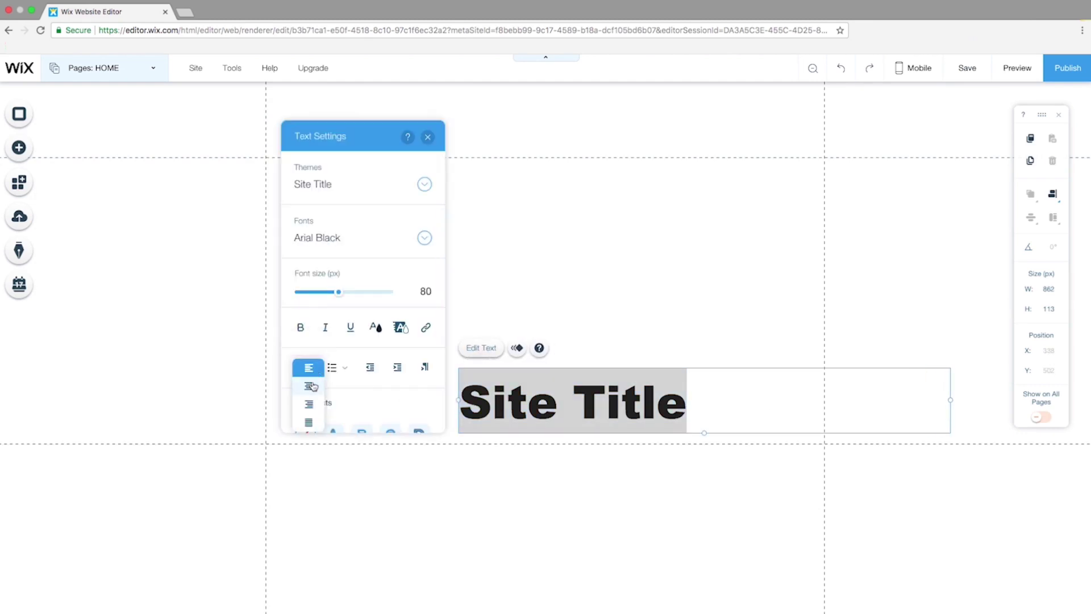
left_click(308, 385)
type("PLAYGROUND")
left_click(720, 334)
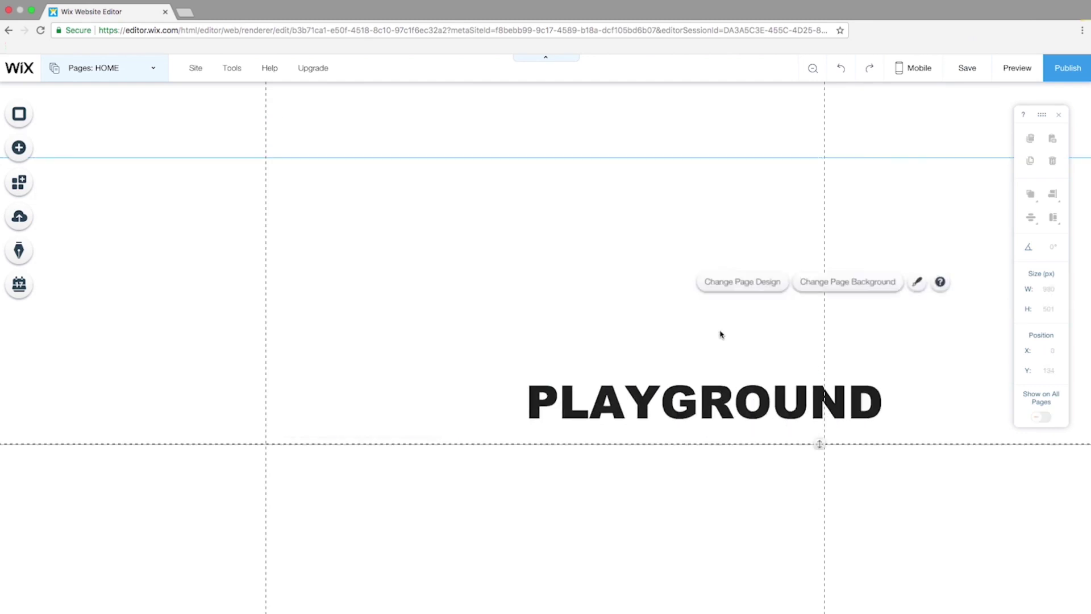
left_click_drag(739, 407, 578, 130)
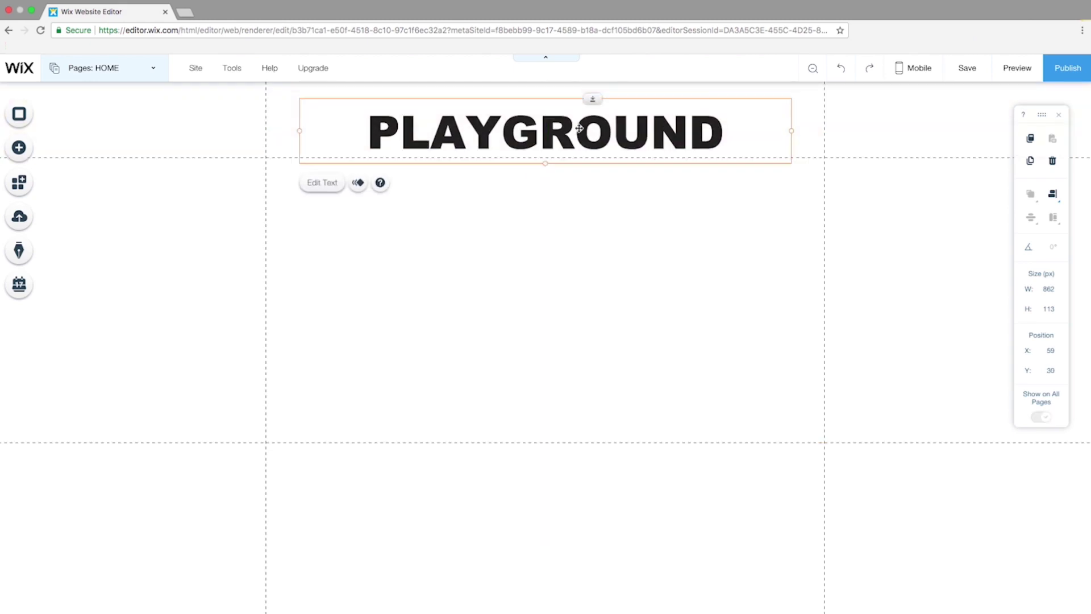
left_click(566, 294)
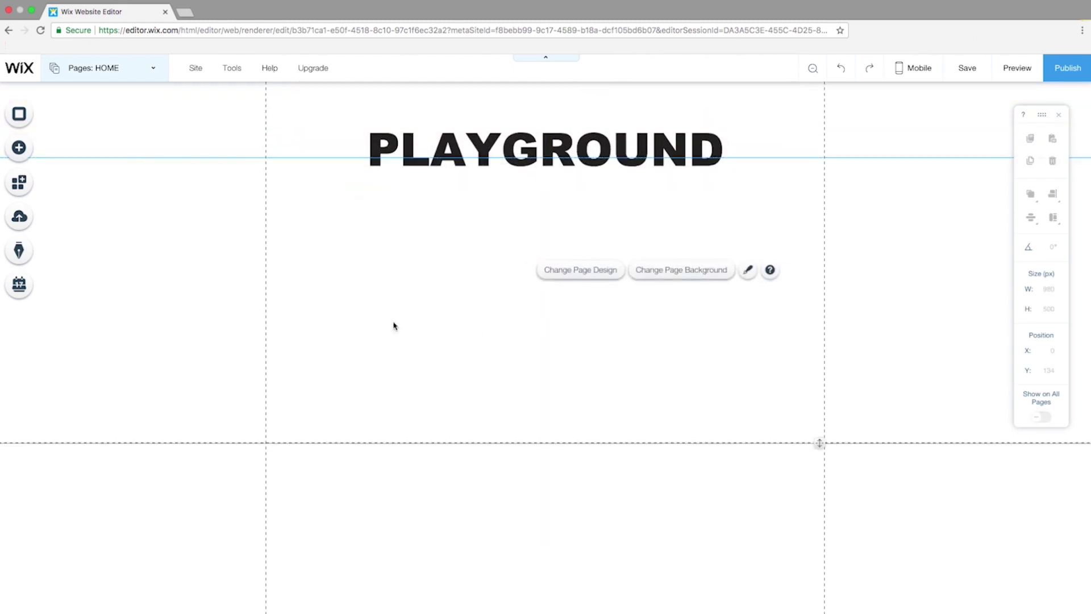
Add a themed HOME menu with left-aligned tabs and move it up into the header.
left_click(18, 148)
left_click(61, 335)
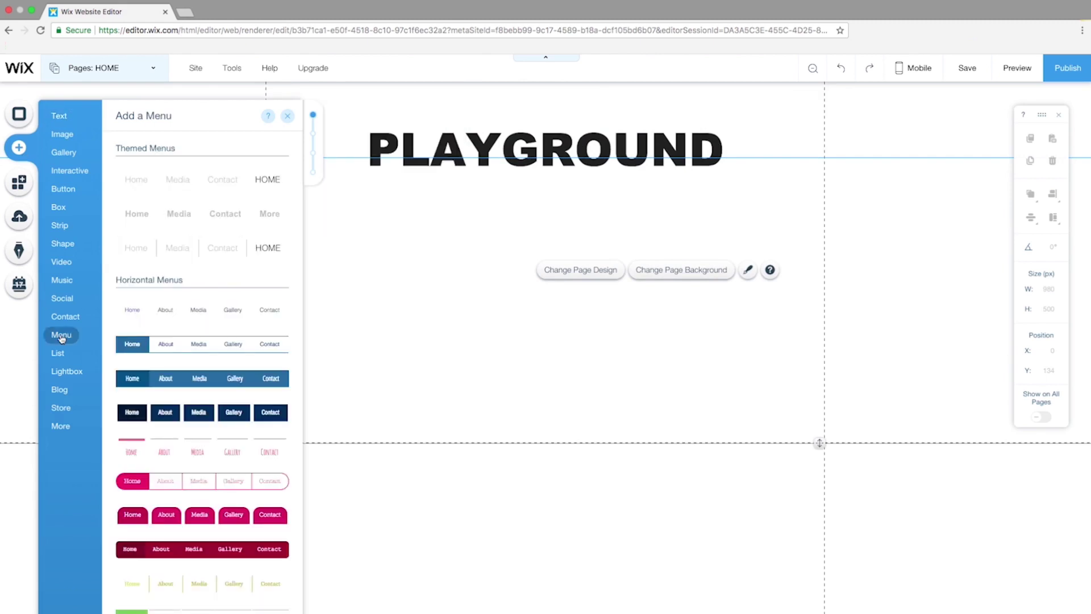
left_click(134, 178)
left_click(470, 348)
left_click(783, 188)
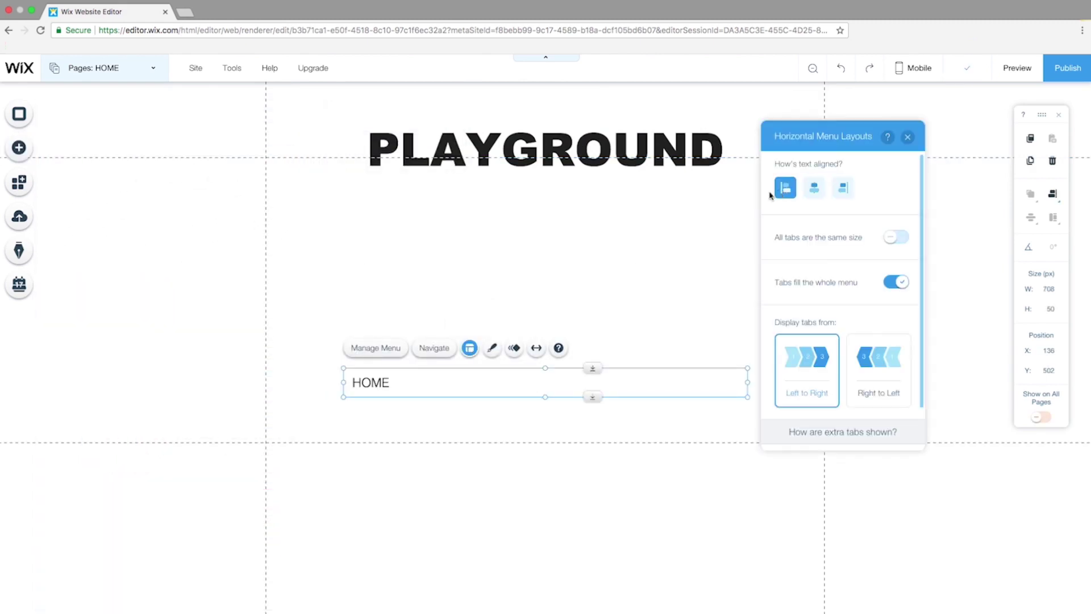
left_click_drag(671, 383, 675, 112)
Pin the HOME menu to the screen's top-left with 90 px and 30 px offsets.
right_click(677, 112)
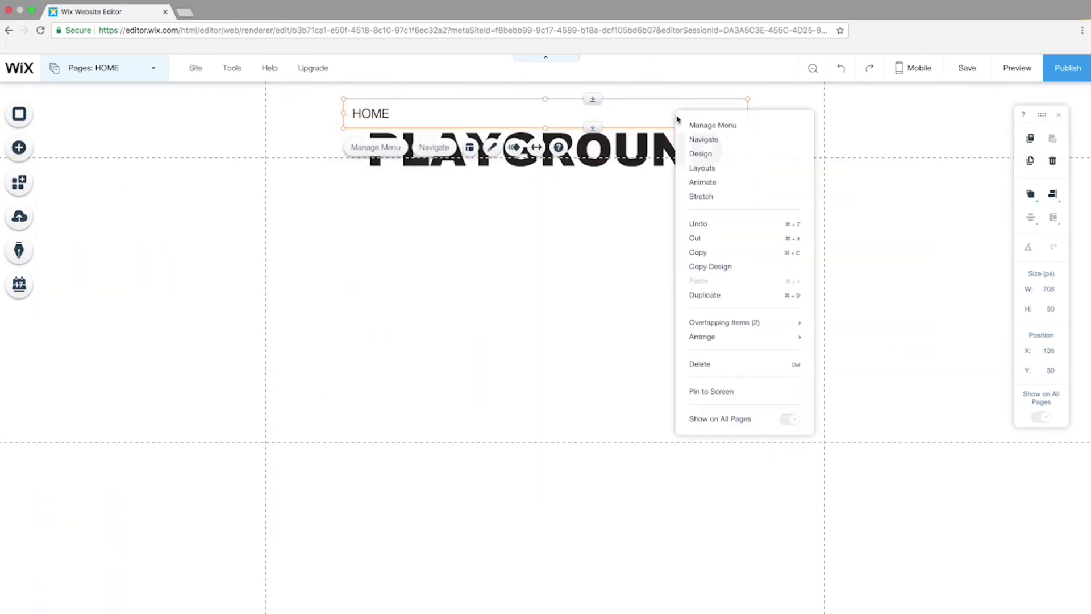
left_click(696, 392)
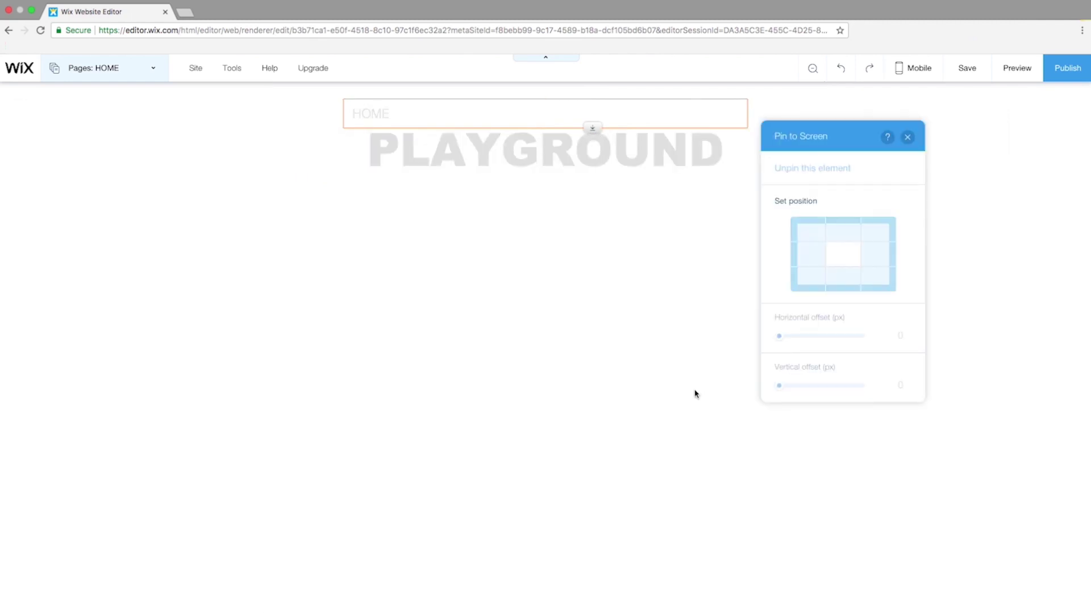
left_click(801, 236)
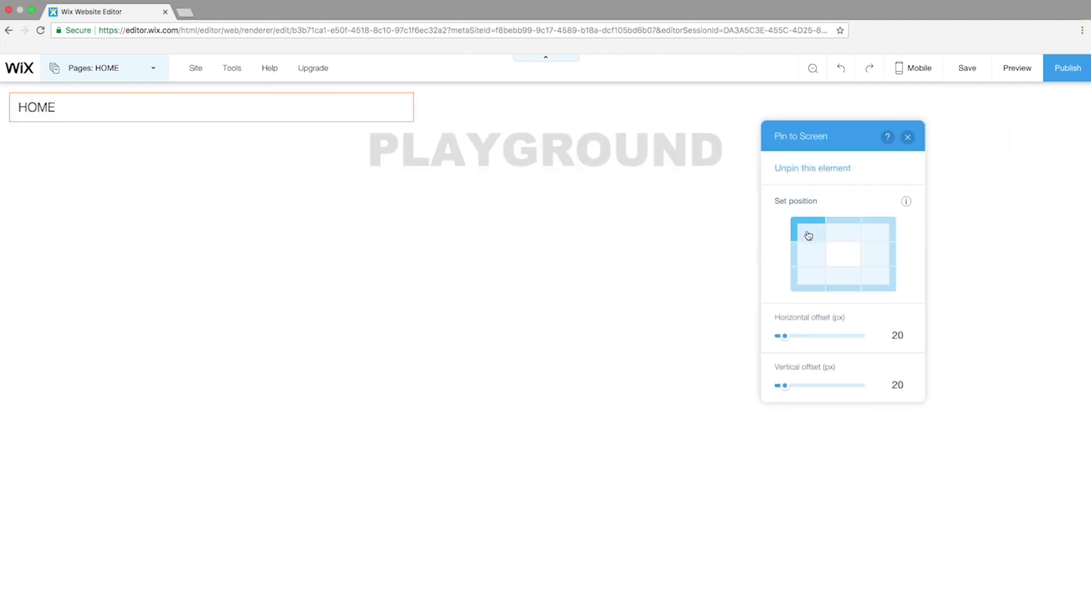
key("Return")
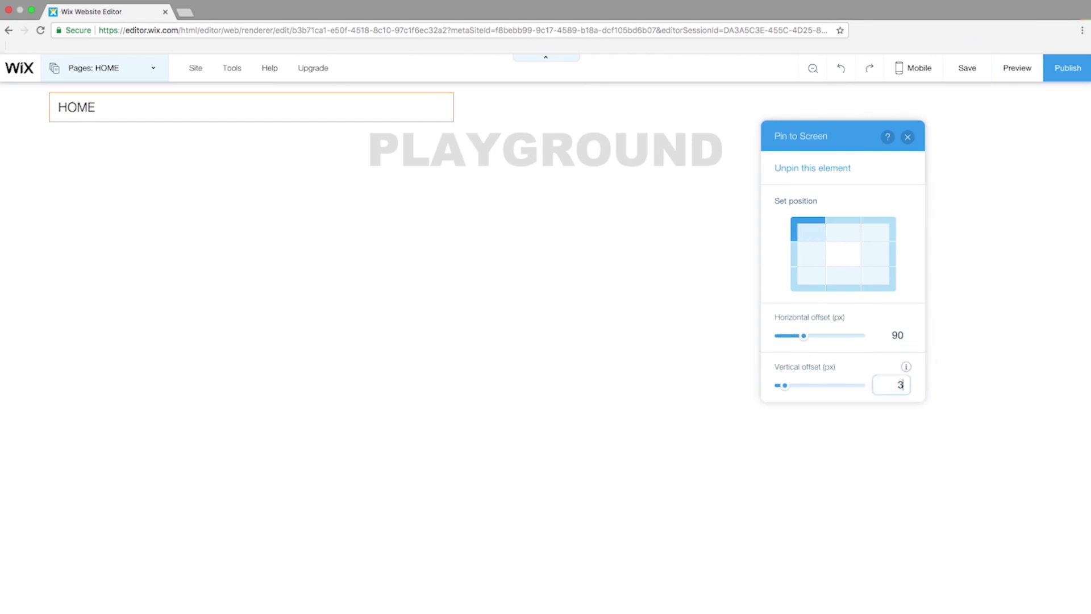
key("Return")
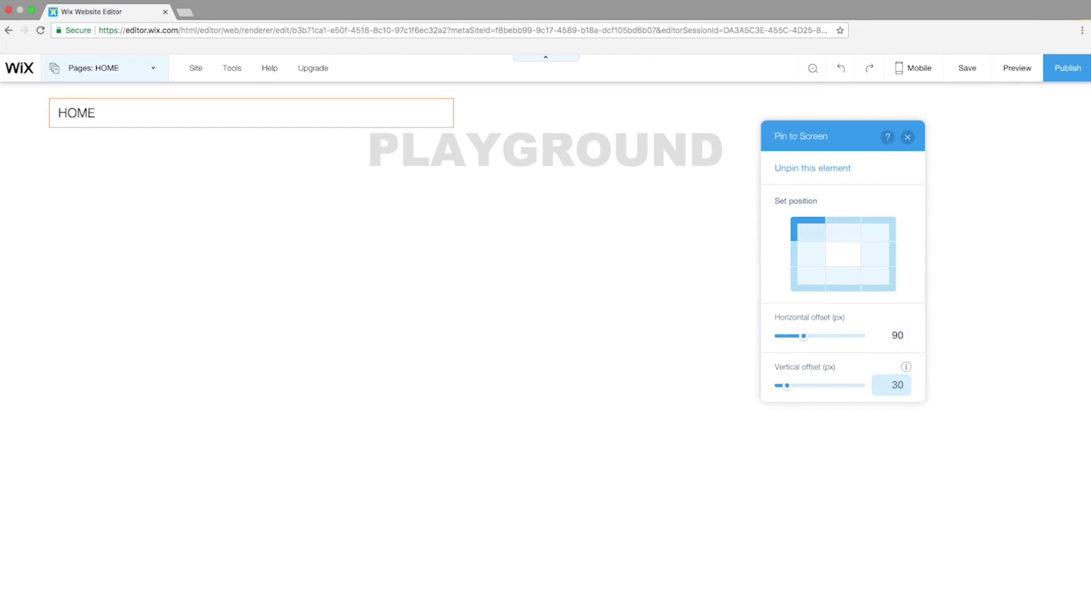
Rename the HOME page to WORK in the Pages panel.
left_click(153, 68)
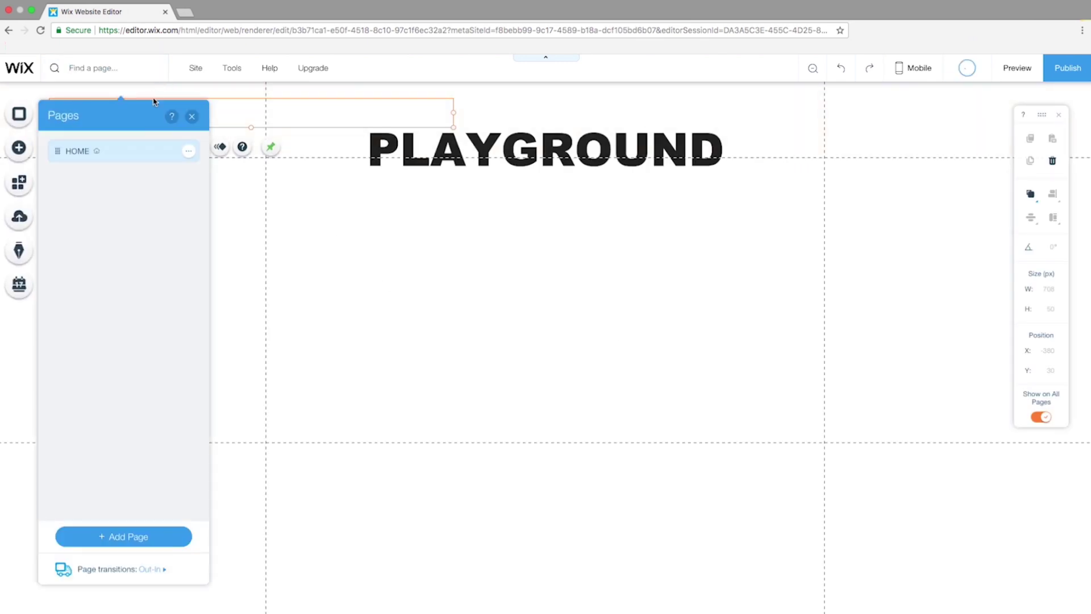
left_click(189, 152)
left_click(239, 243)
type("WORK")
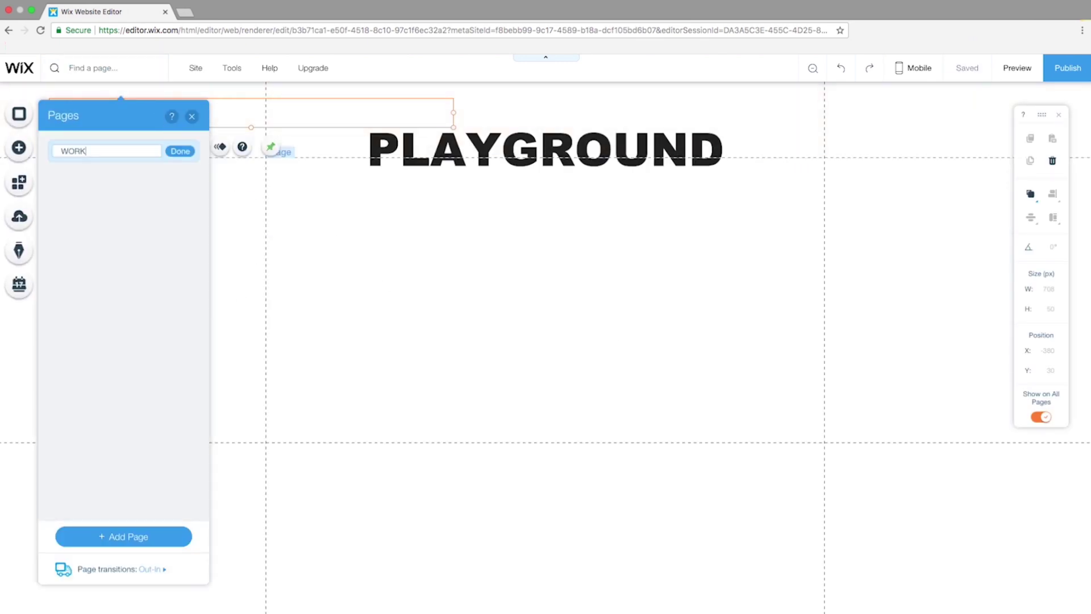
key("Return")
left_click(325, 253)
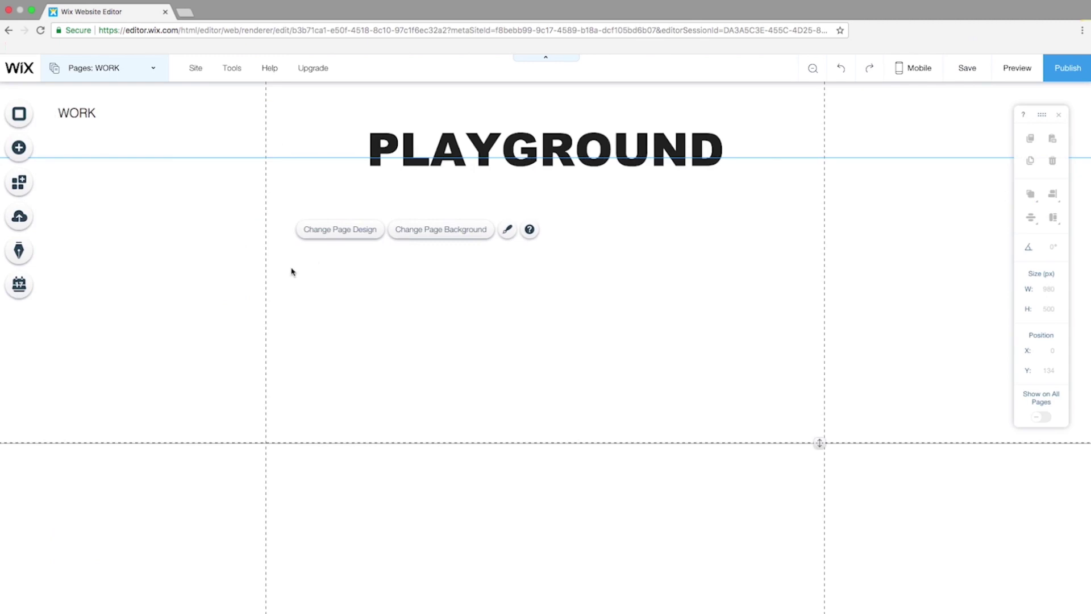
Add a grid gallery to the page and open its media organizer.
left_click(19, 147)
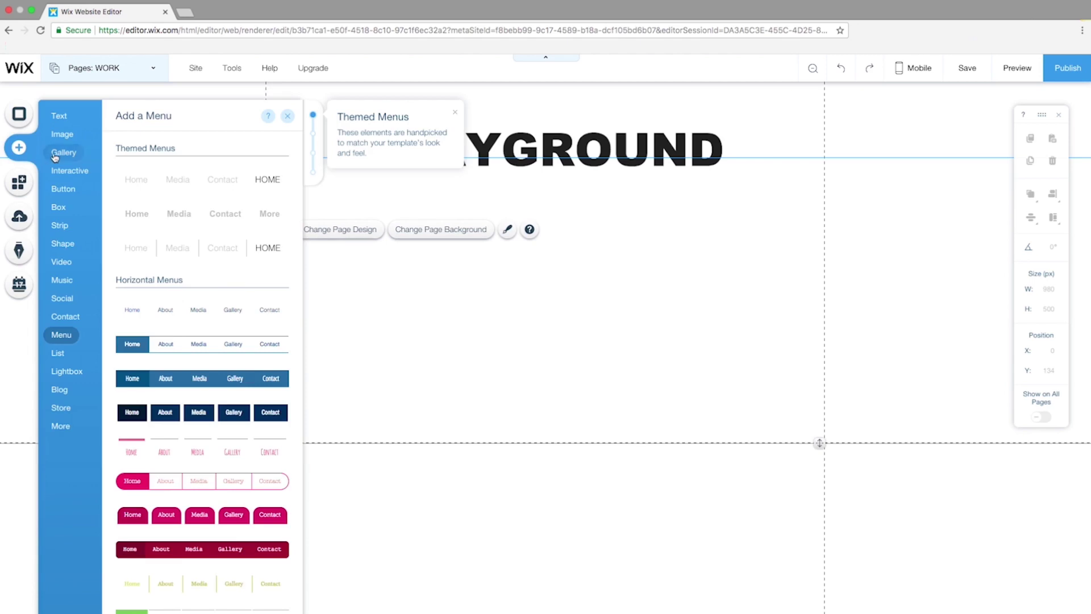
mouse_move(56, 158)
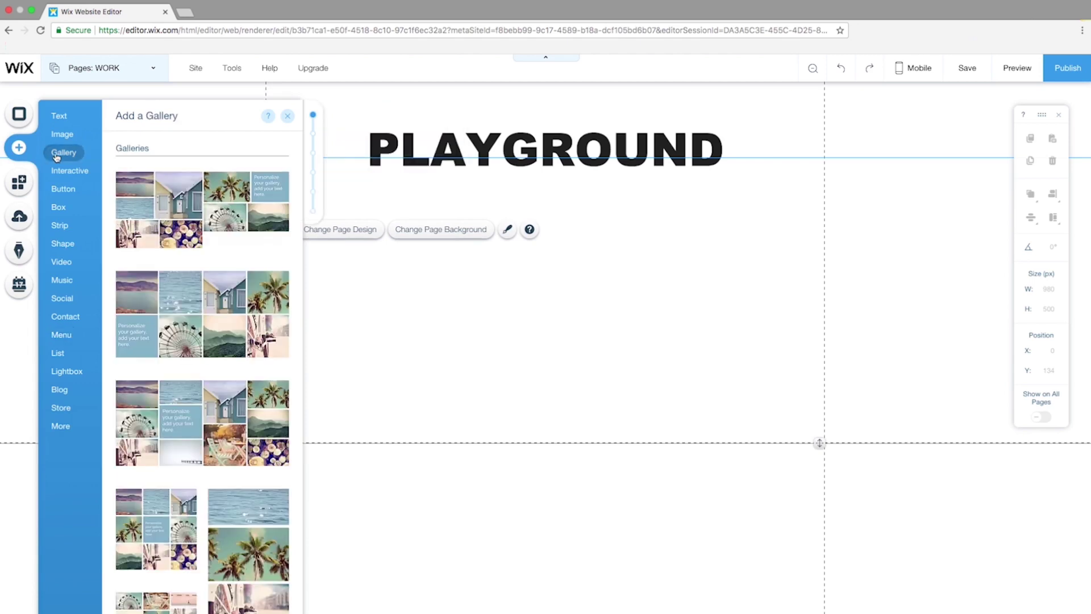
left_click(166, 505)
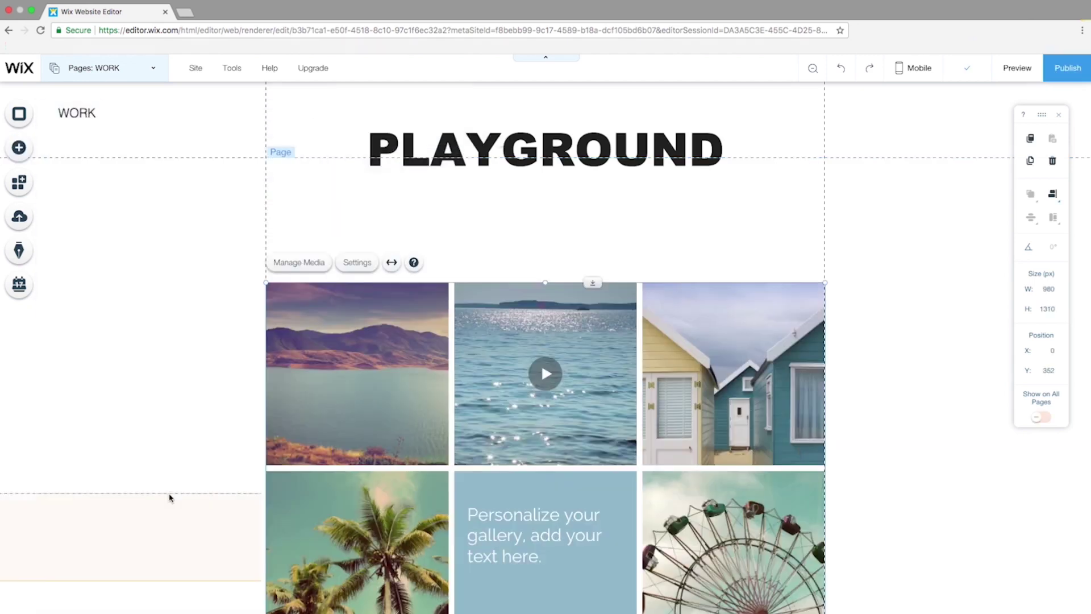
left_click(286, 264)
Upload the eight Photography-folder photos and add them all to the gallery.
left_click(702, 175)
left_click(696, 197)
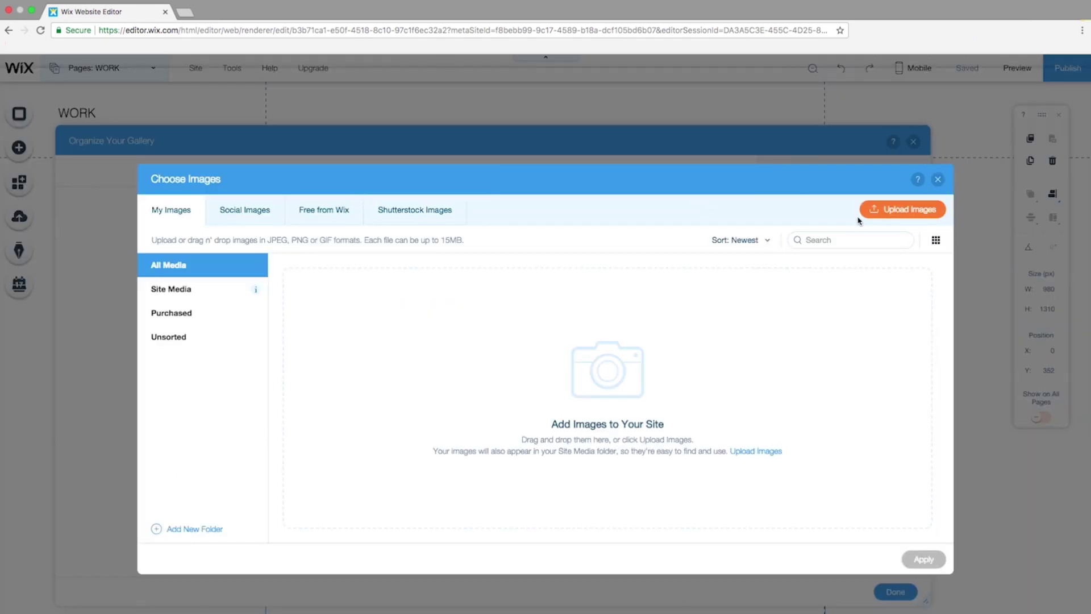
left_click(859, 217)
left_click(432, 108)
left_click(432, 170, "shift")
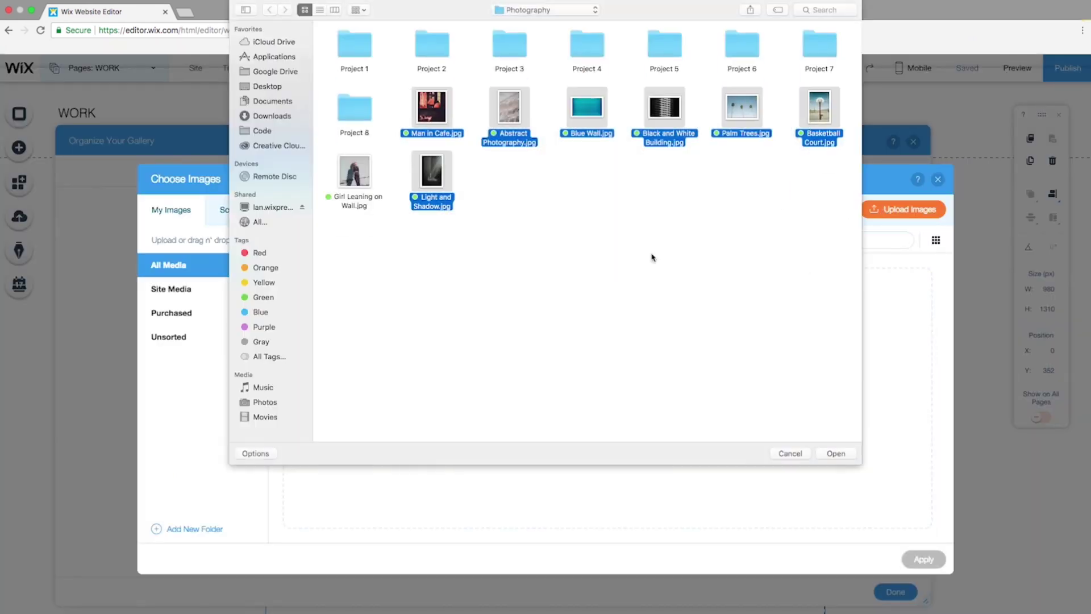
left_click(835, 454)
left_click(648, 480)
left_click(867, 329)
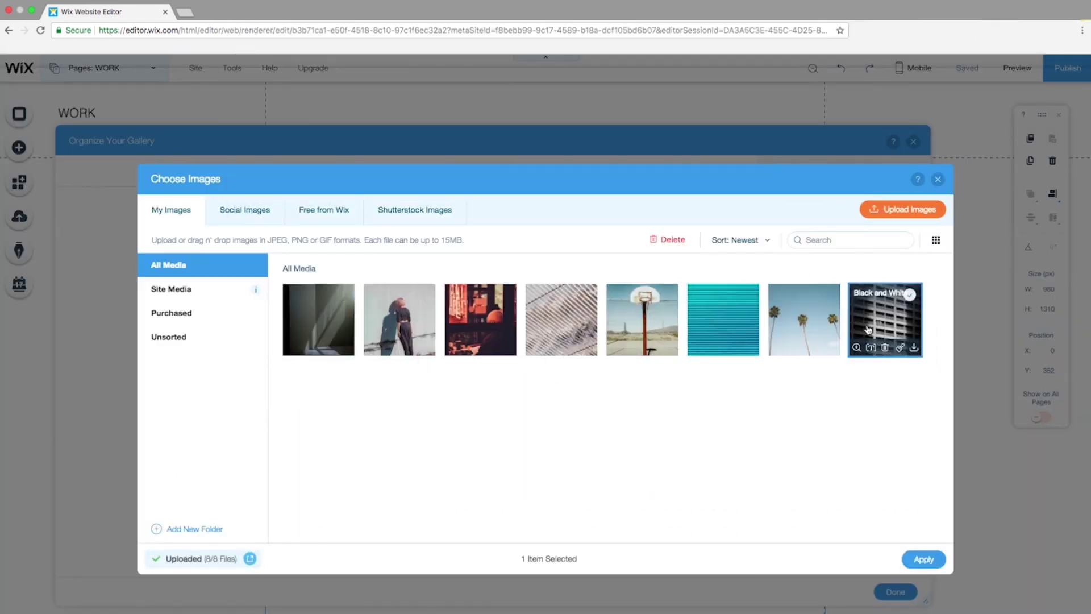
left_click(318, 320, "shift")
left_click(923, 559)
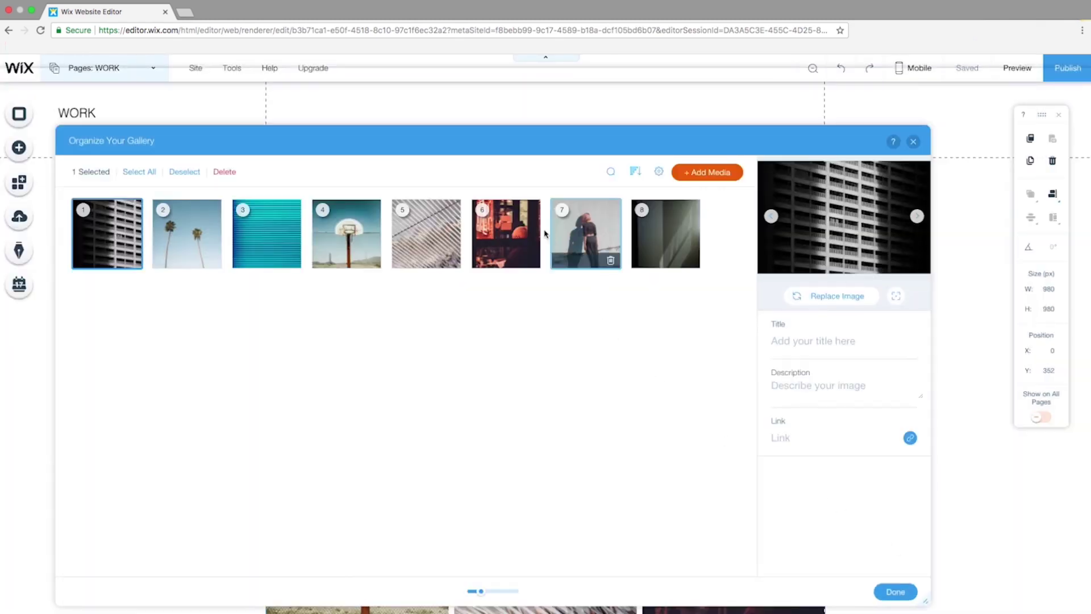
Reorder the photos: palm trees first, woman second, red neon third.
left_click_drag(187, 233, 106, 233)
left_click_drag(586, 233, 266, 233)
left_click_drag(666, 233, 586, 233)
Title the palm trees photo AMERICA and the woman photo INVISIBLE, then finish organizing.
left_click(789, 339)
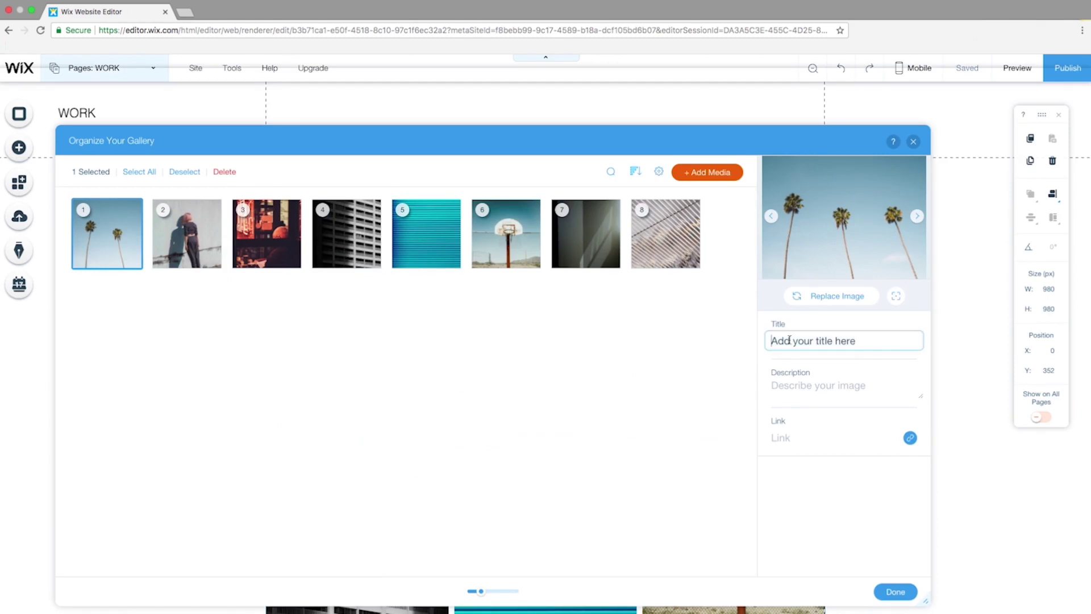
type("AMERICA")
left_click(187, 233)
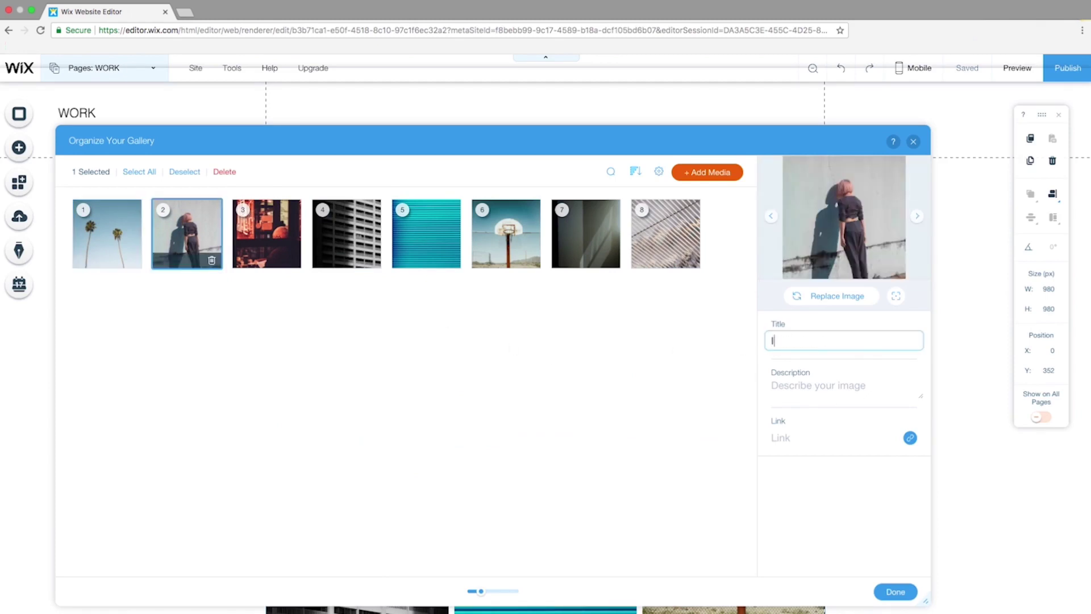
type("INVISIBLE")
left_click(267, 233)
left_click(426, 233)
left_click(586, 233)
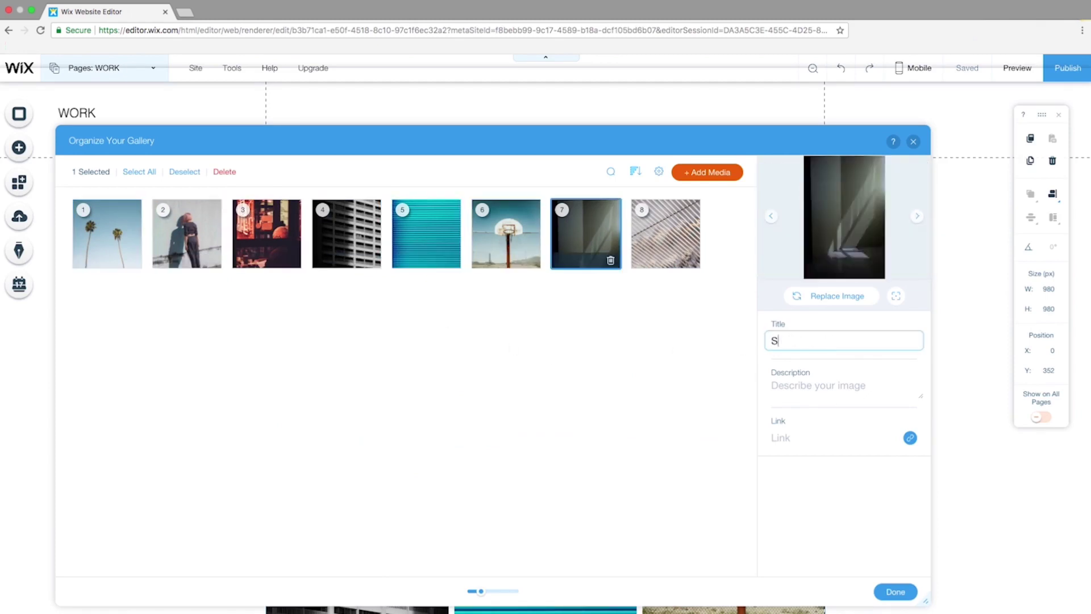
left_click(665, 233)
left_click(895, 591)
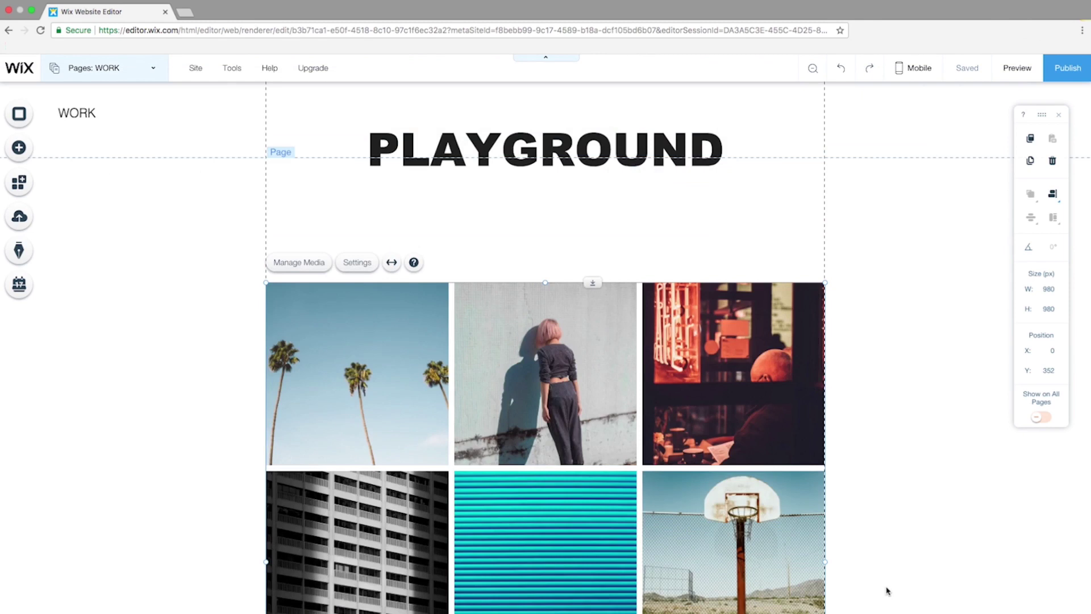
Turn on Stretch to full width for the gallery and set its side margins to 80 px.
left_click(704, 292)
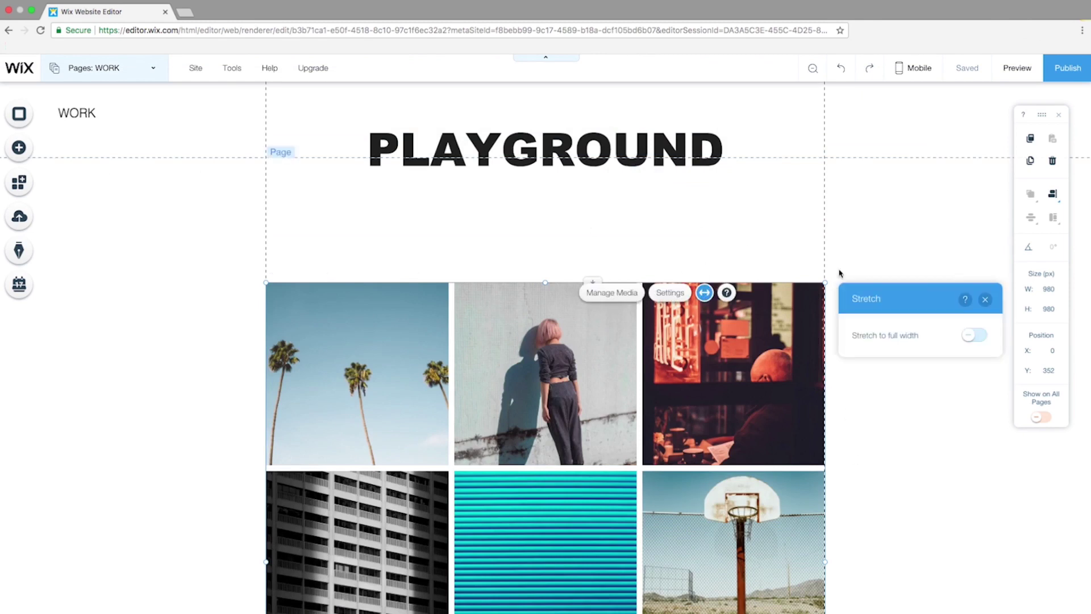
left_click(981, 336)
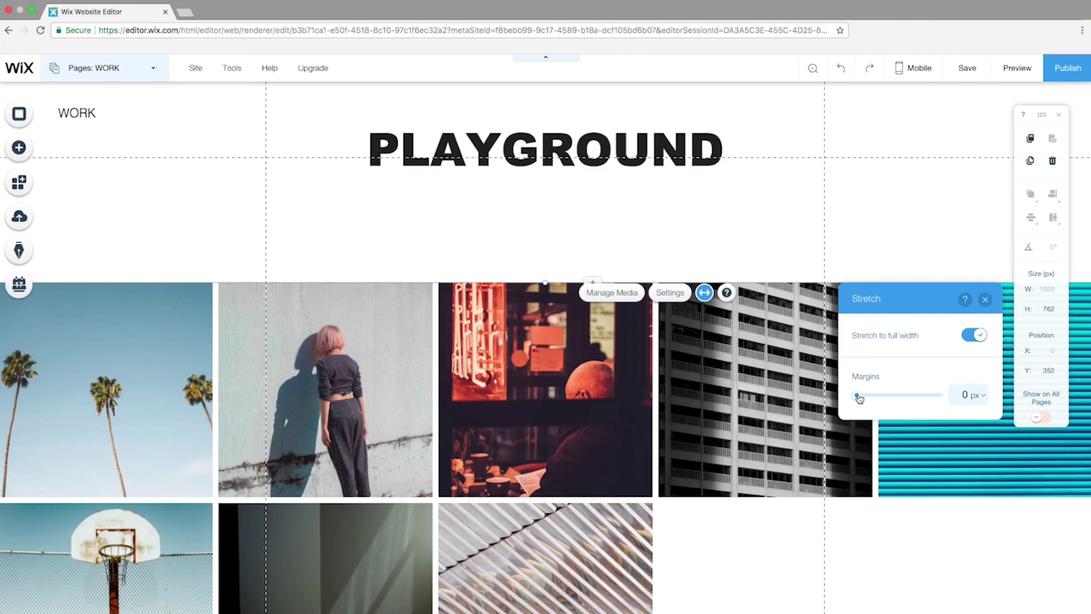
left_click_drag(858, 396, 959, 403)
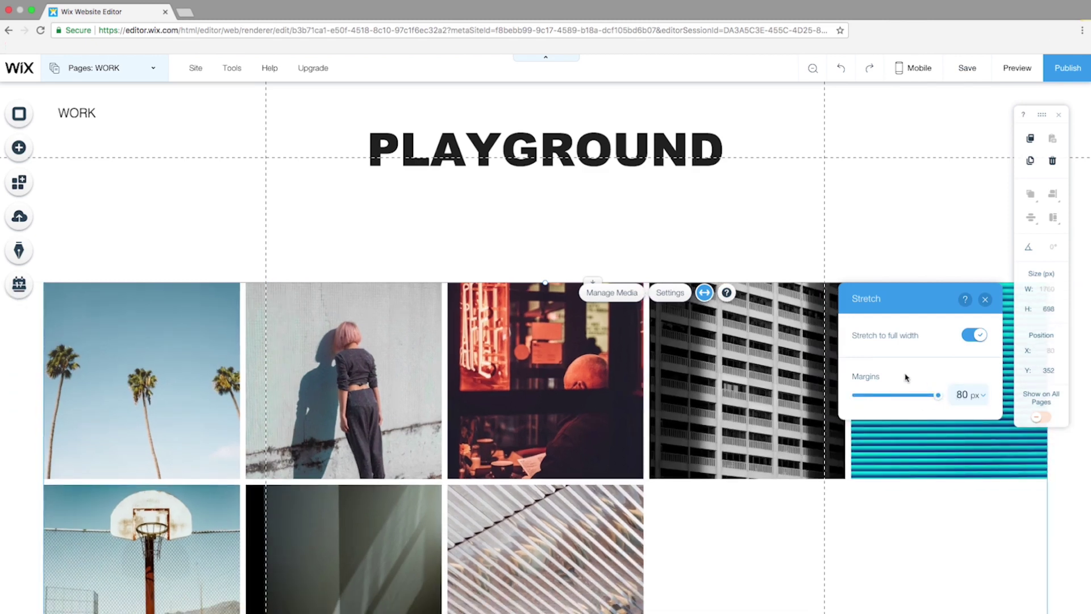
Keep the gallery on the Grid layout with thumbnails resized to Fit.
left_click(666, 293)
left_click(68, 164)
left_click(143, 176)
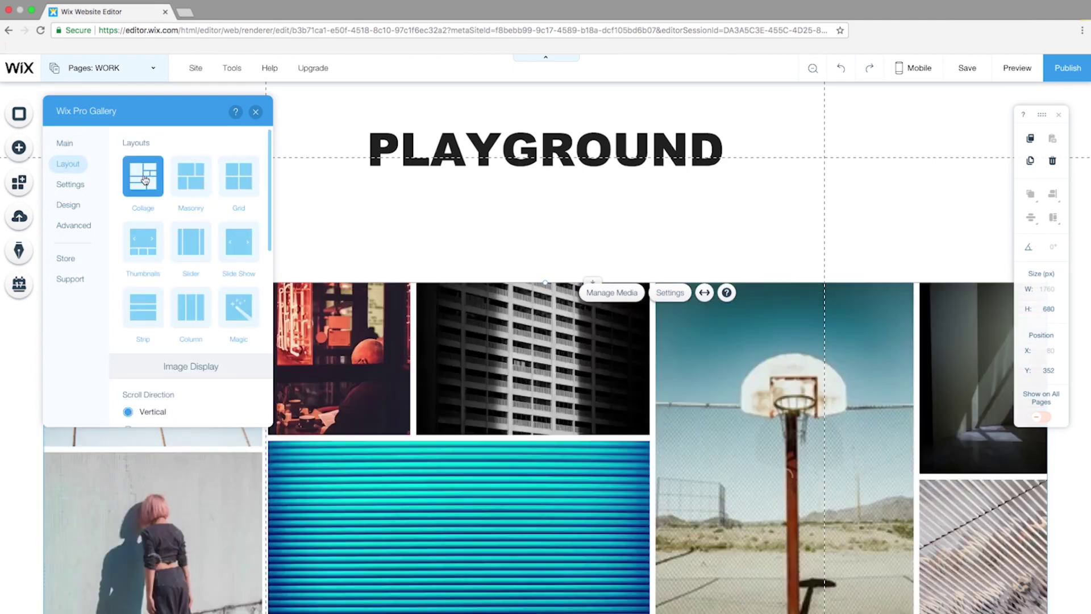
left_click(191, 176)
left_click(234, 178)
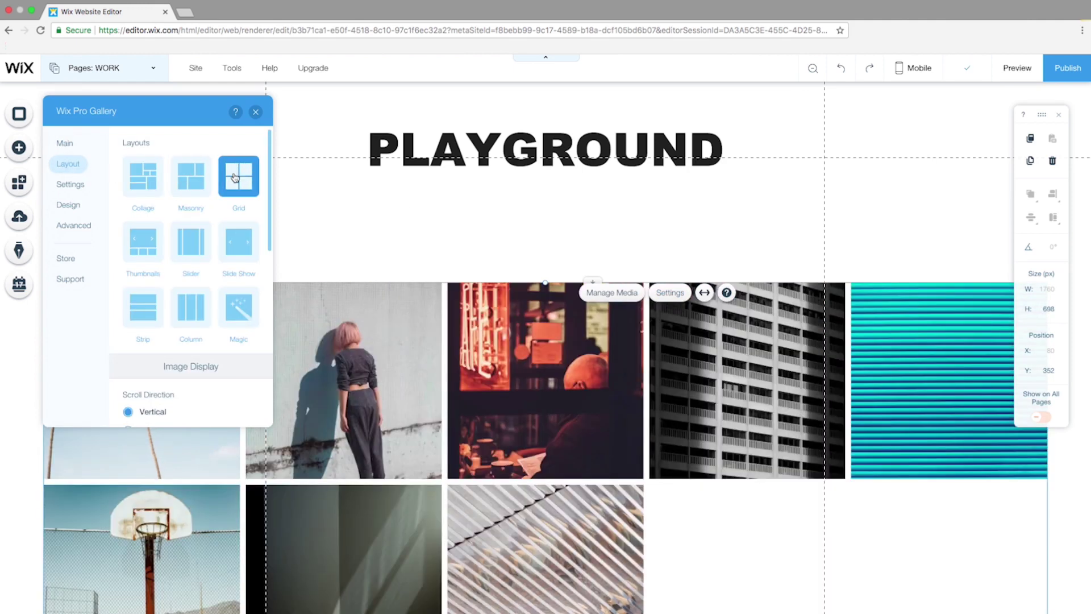
scroll(215, 219, "down", 5)
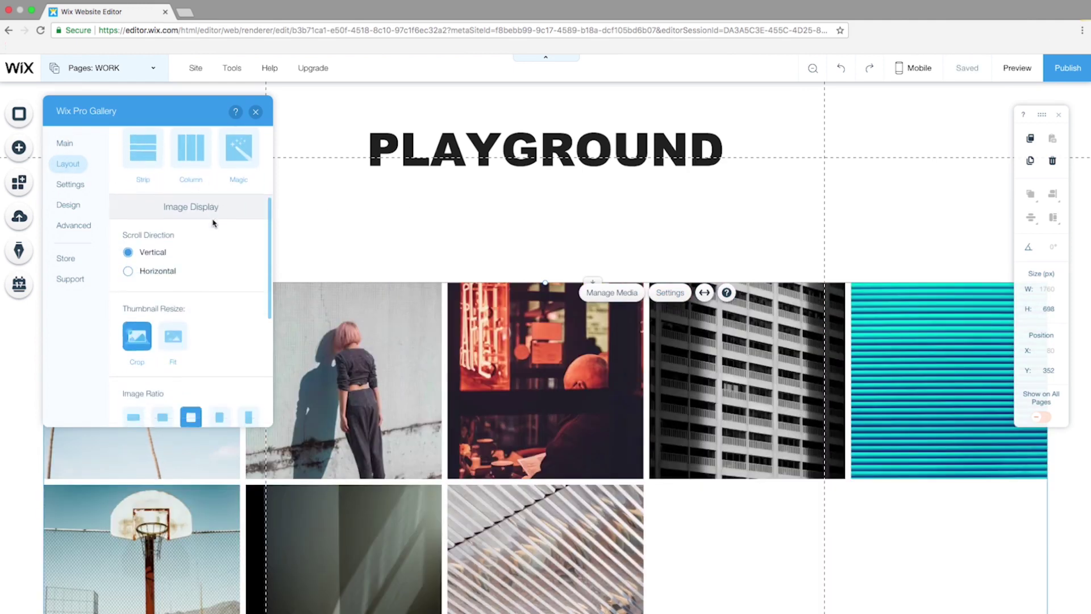
left_click(171, 226)
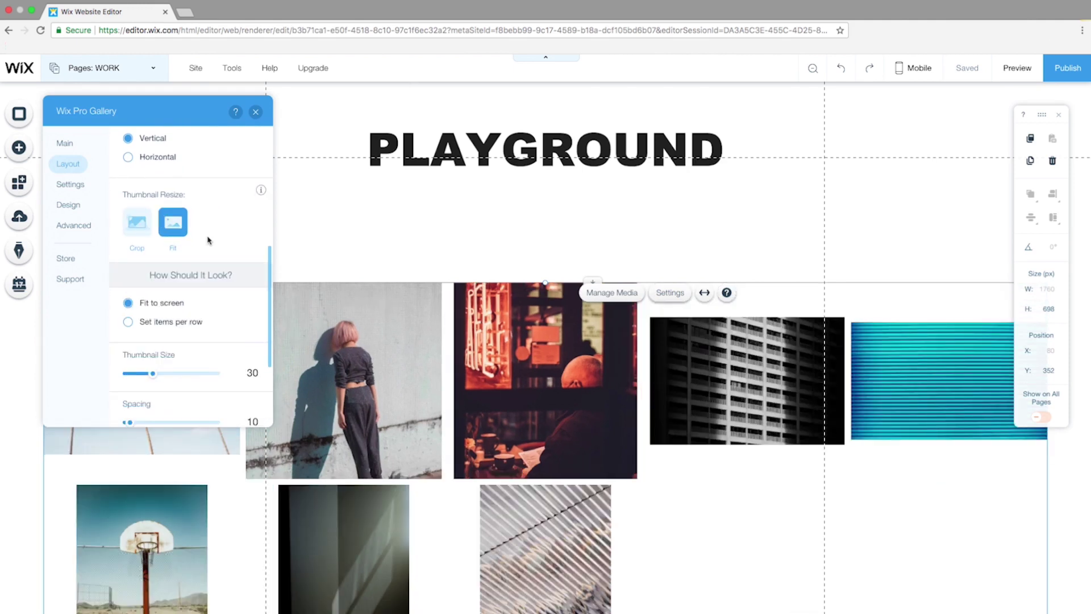
Set the gallery to two images per row with spacing 100.
scroll(208, 239, "down", 2)
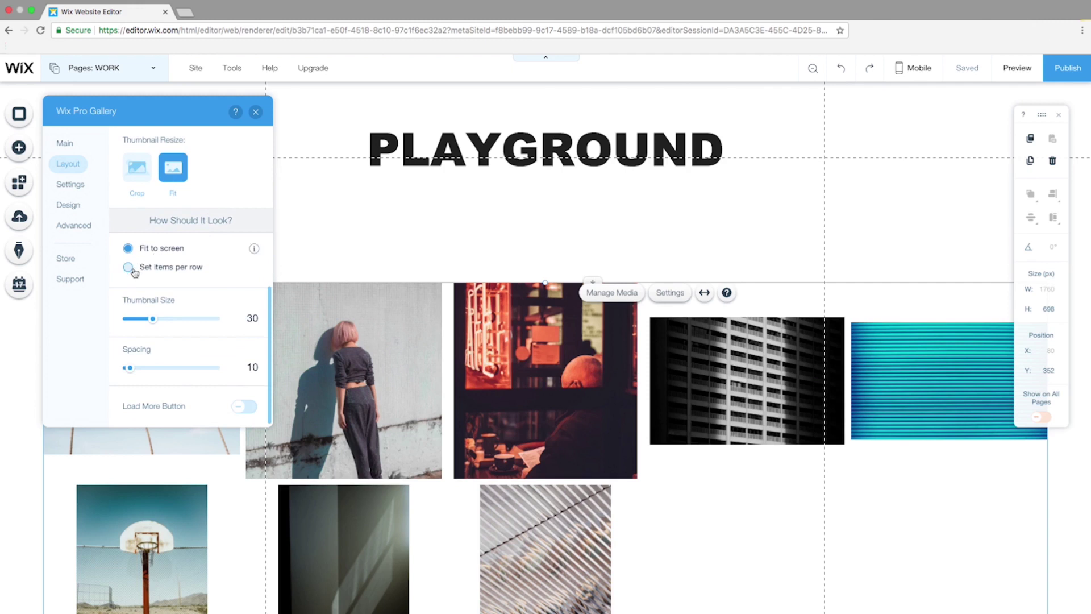
left_click(128, 267)
left_click_drag(171, 319, 150, 321)
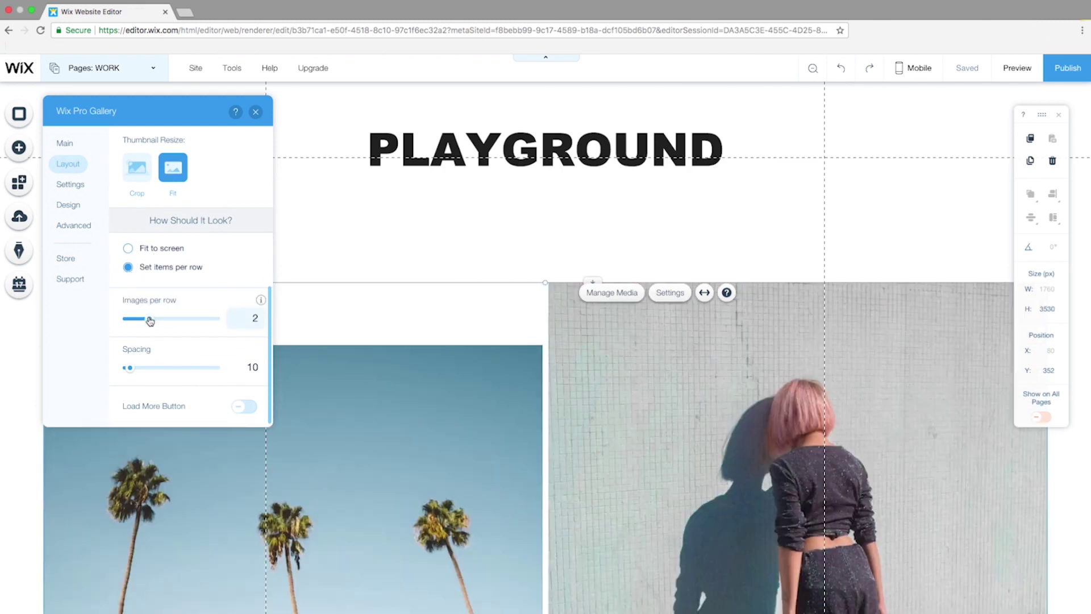
left_click(253, 367)
key("BackSpace")
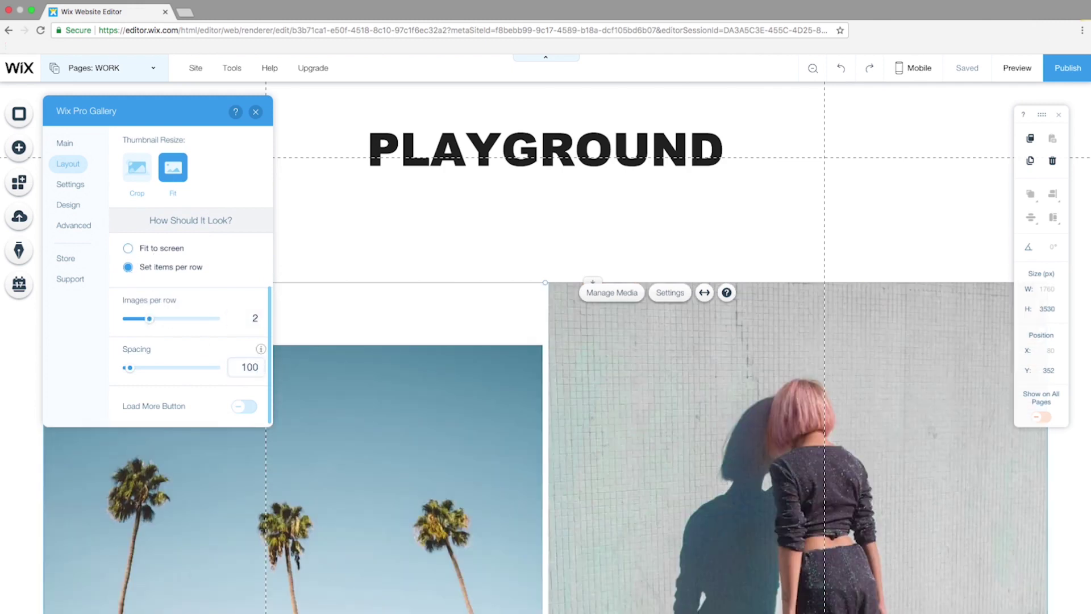
left_click(563, 231)
Preview the site, then back in the editor raise the gallery to Y 128 under PLAYGROUND.
left_click(1013, 69)
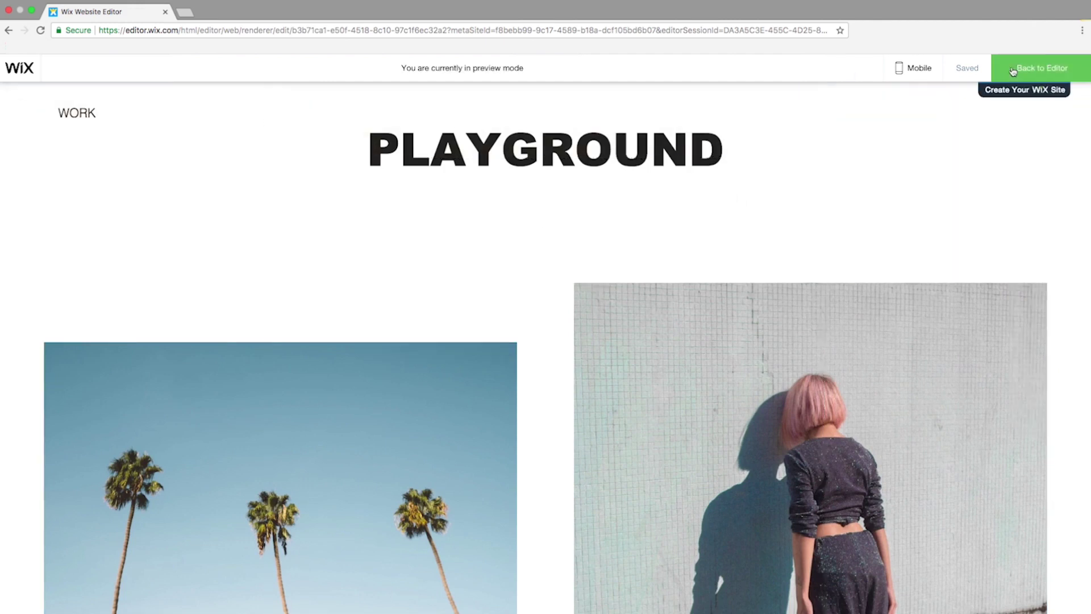
scroll(790, 258, "down", 9)
scroll(604, 327, "up", 2)
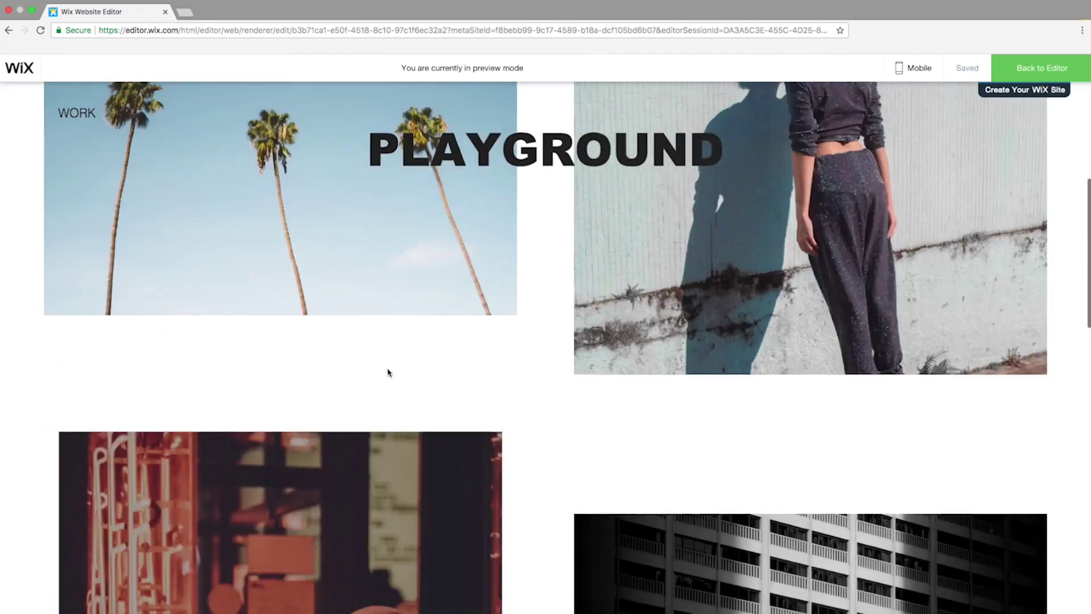
scroll(388, 372, "up", 6)
left_click(1041, 68)
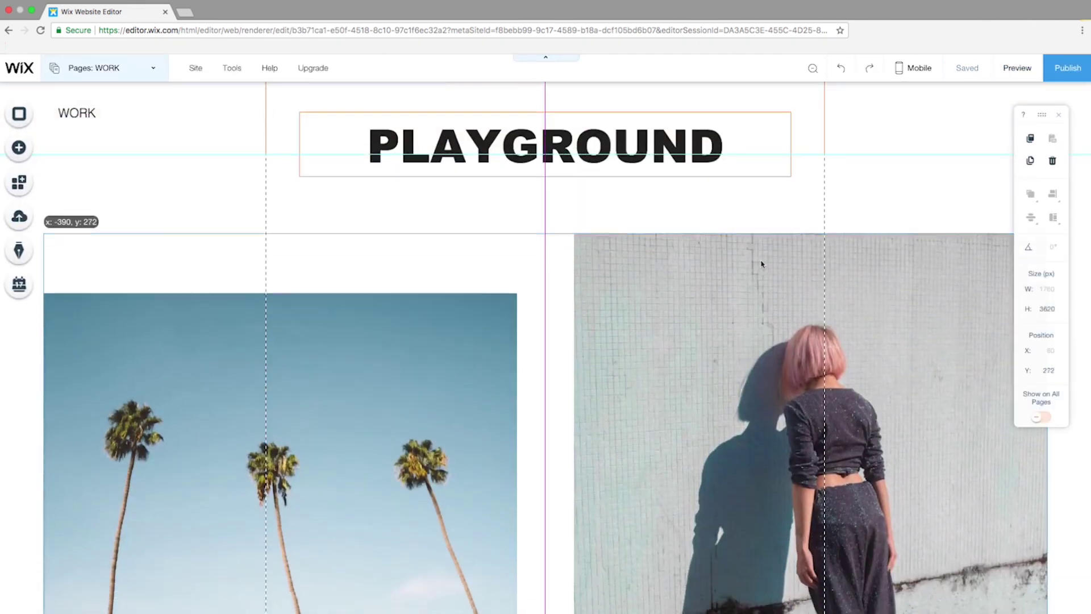
left_click_drag(762, 264, 759, 198)
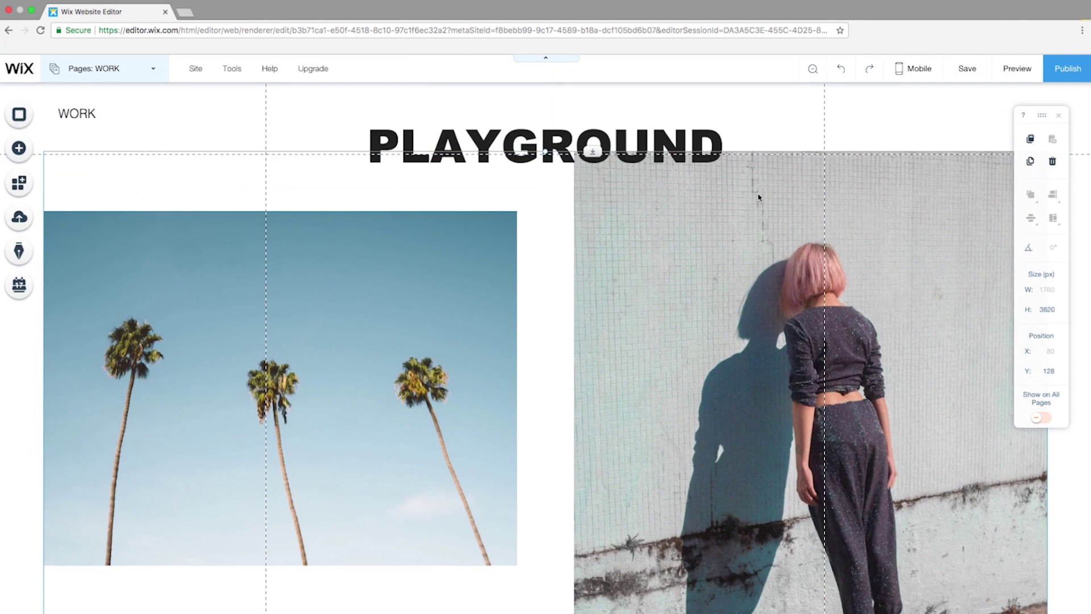
Give the gallery a white hover overlay at 100% opacity.
left_click(137, 131)
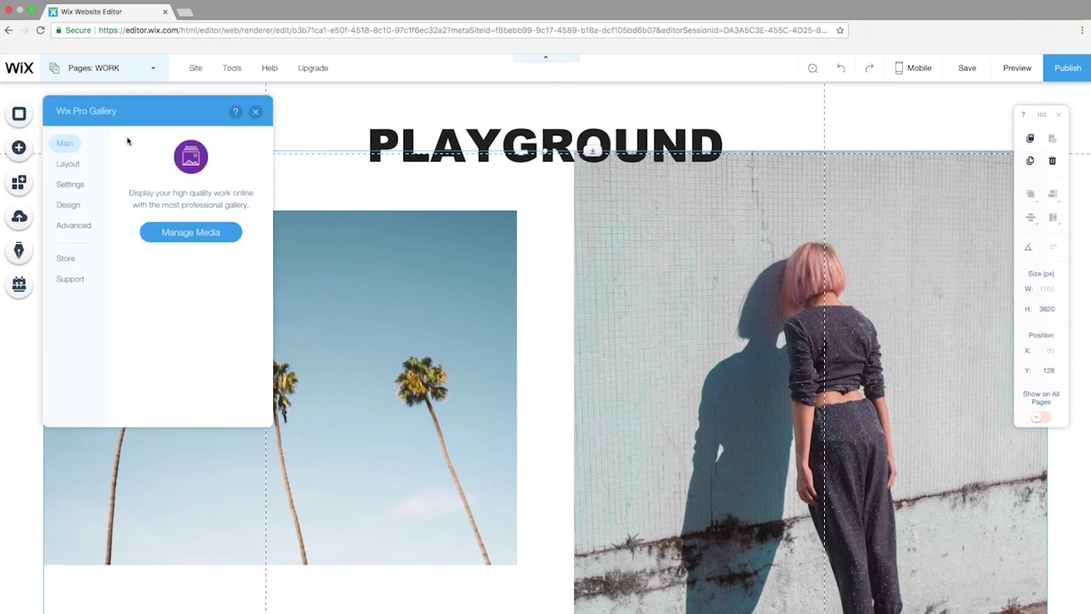
left_click(68, 205)
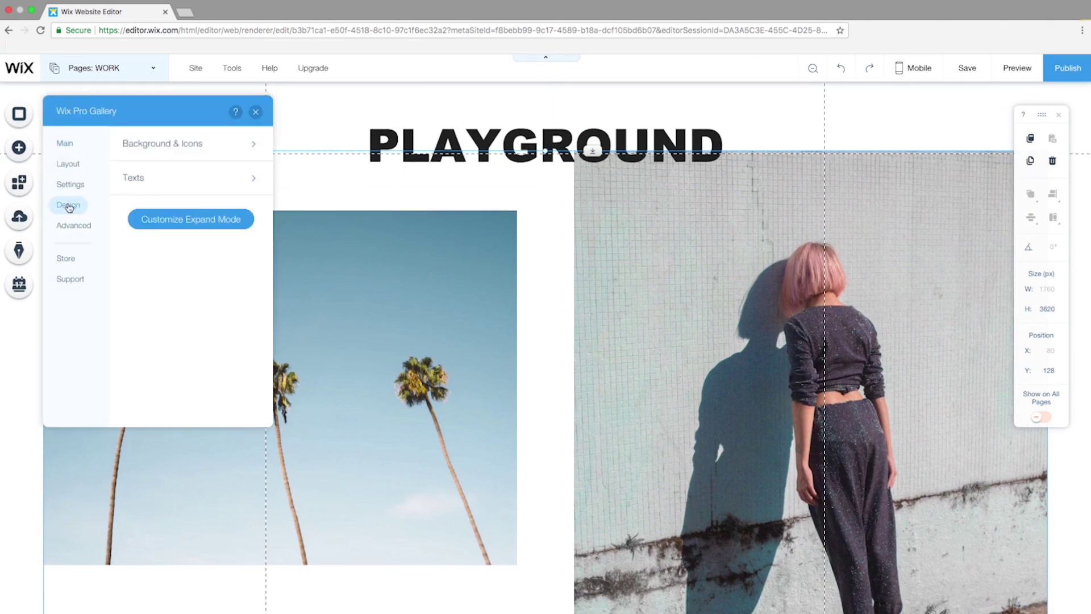
left_click(155, 145)
left_click(253, 210)
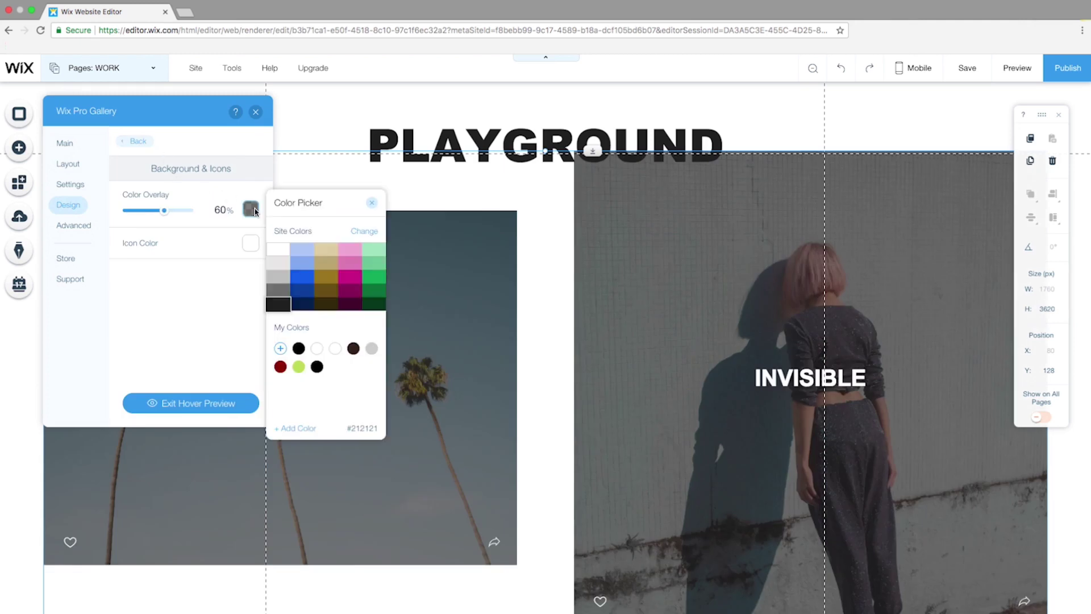
left_click(278, 249)
left_click(218, 210)
type("100")
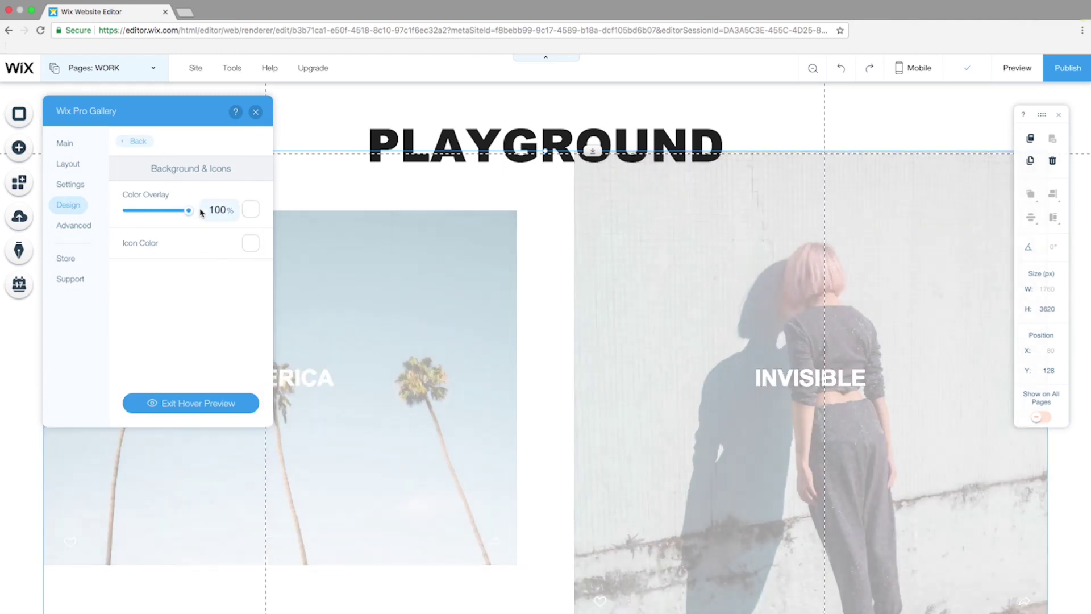
key("Return")
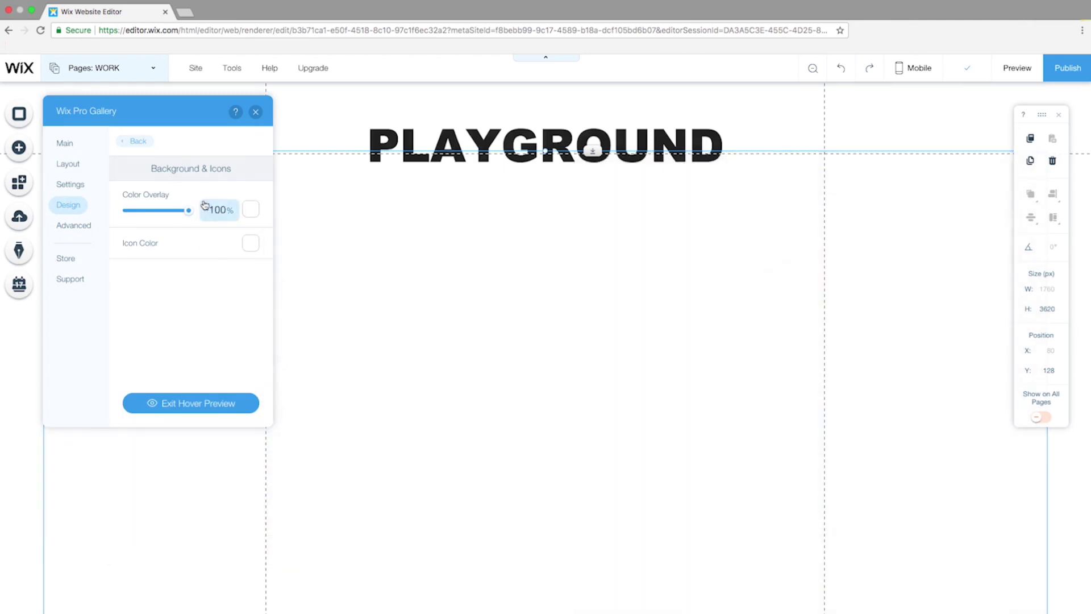
Set the gallery item title text to black and preview the site.
left_click(126, 142)
left_click(138, 180)
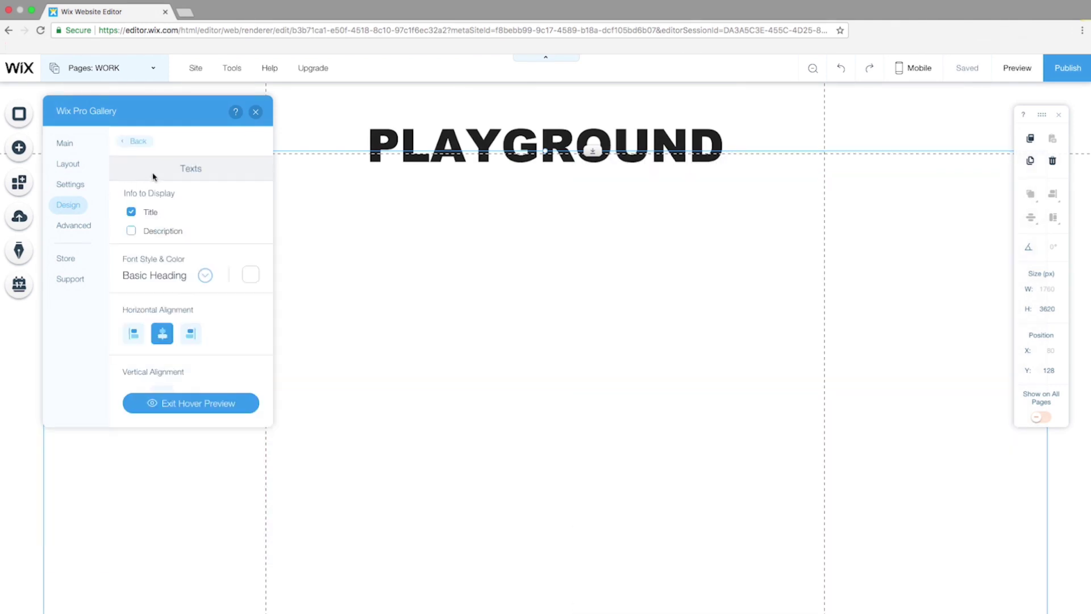
left_click(251, 274)
left_click(371, 278)
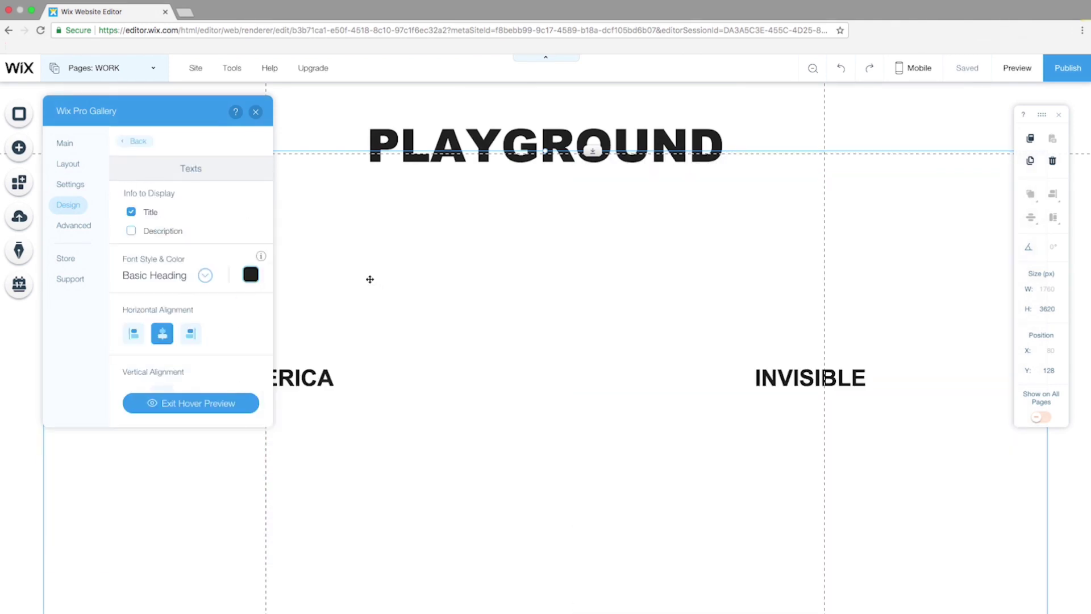
left_click(256, 111)
left_click(1009, 69)
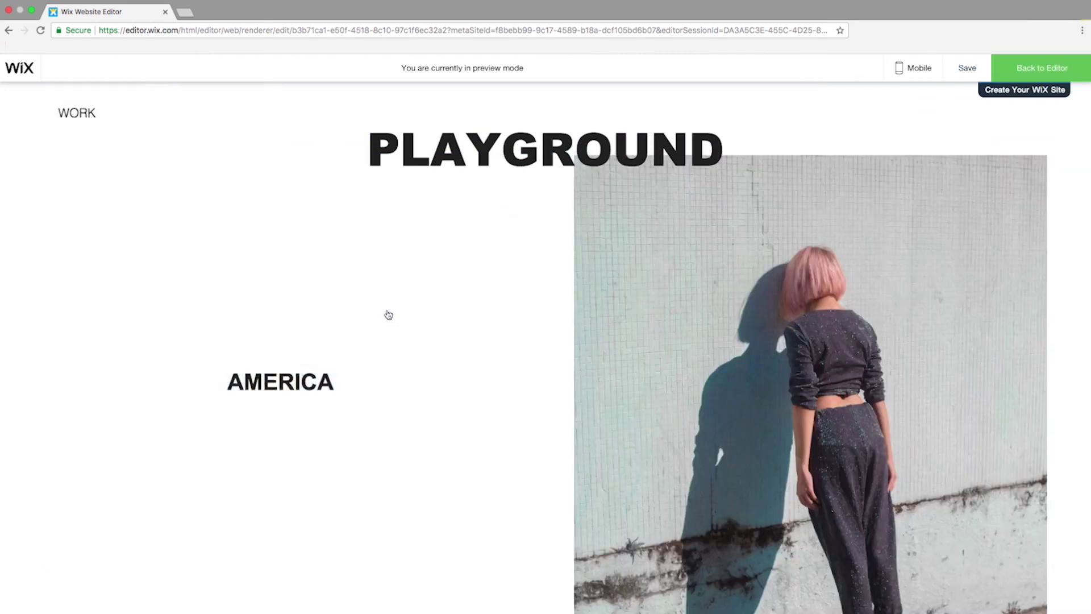
Expand and close the AMERICA palm-tree image in preview, then return to the editor's Pages panel.
left_click(388, 315)
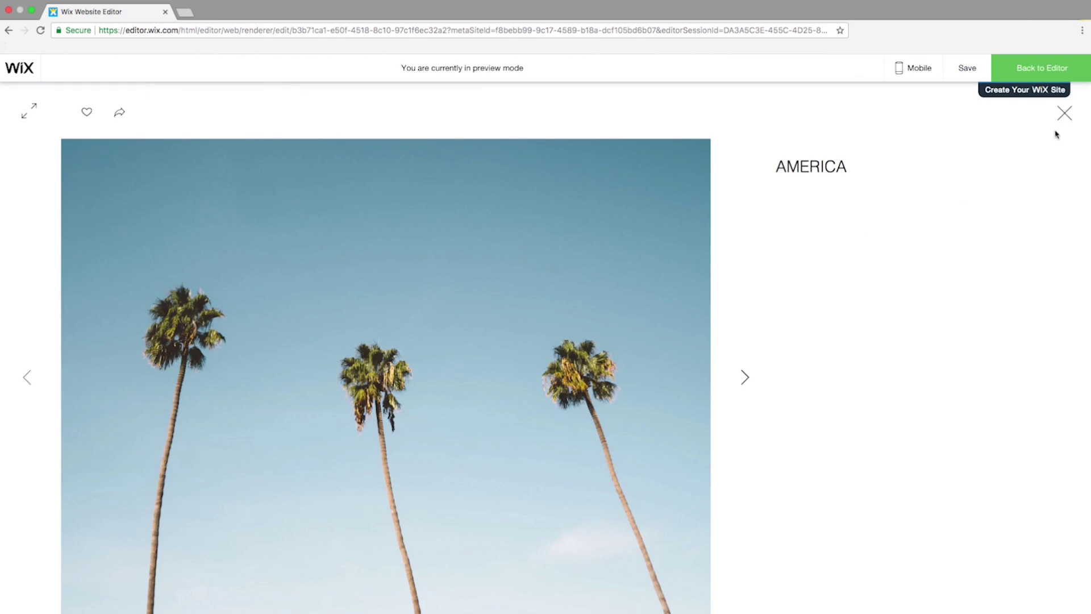
left_click(1065, 113)
left_click(1027, 71)
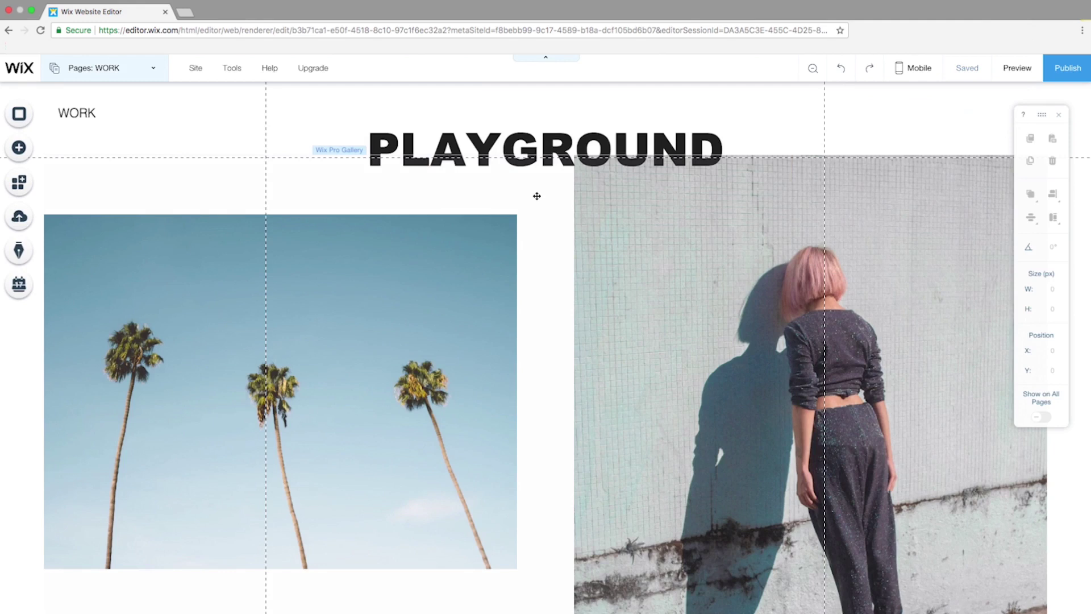
left_click(155, 71)
Create a blank page named AMERICA and drag it under WORK as a subpage.
left_click(122, 537)
left_click(250, 481)
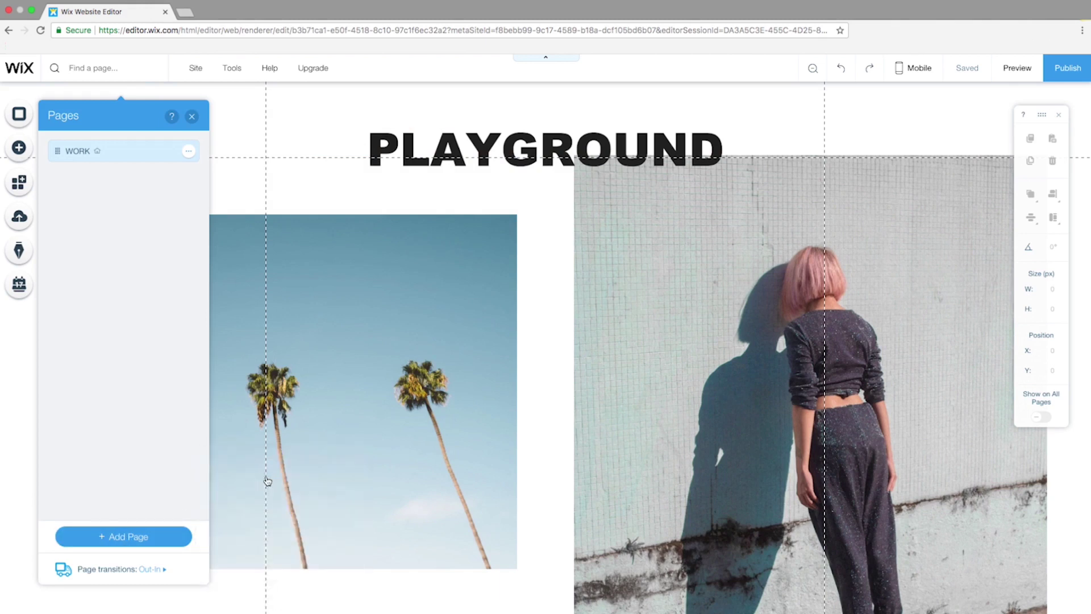
type("AMERICA")
left_click(176, 176)
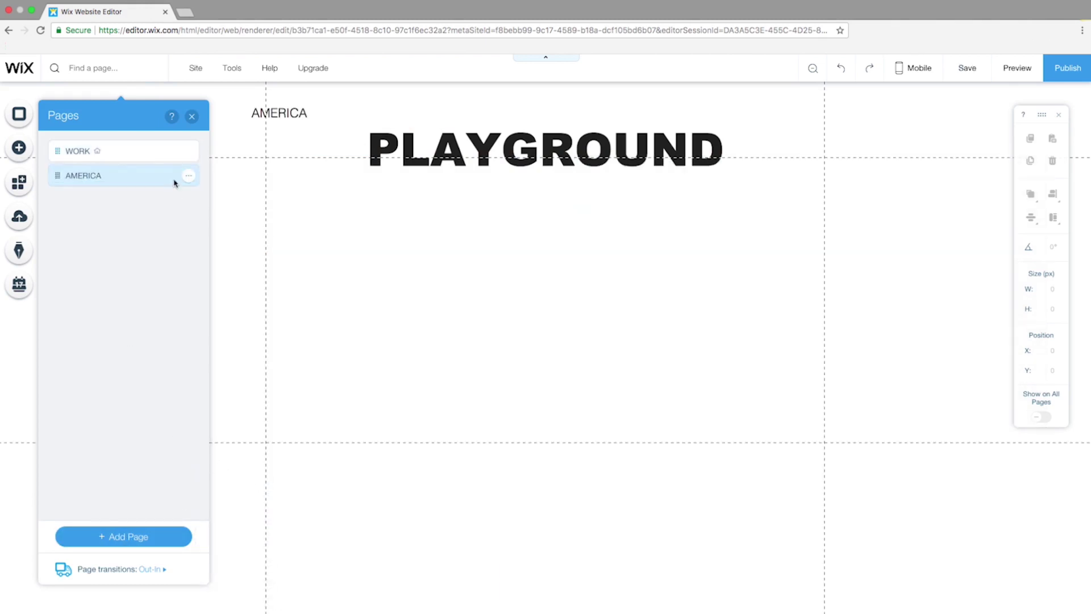
left_click_drag(57, 177, 85, 172)
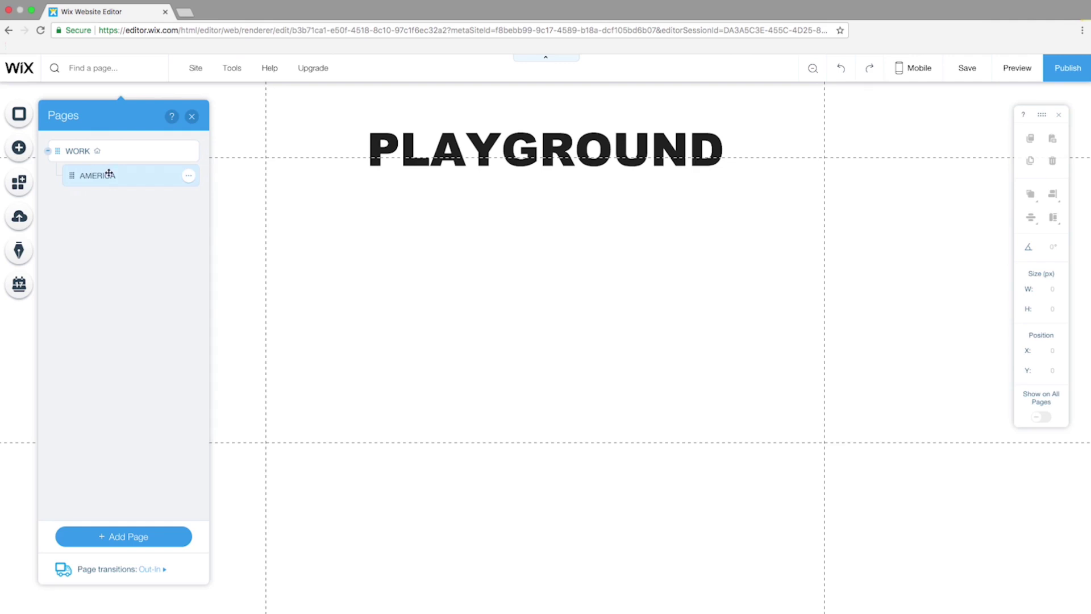
left_click(287, 104)
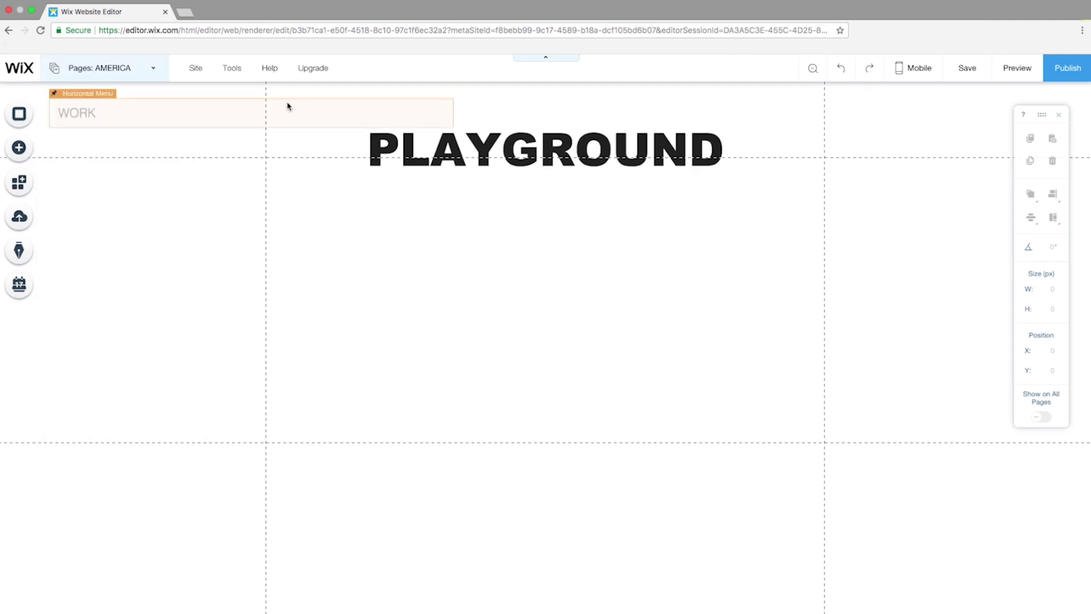
Preview the site to check that AMERICA sits under WORK, then return and bring up the gallery options.
left_click(1023, 69)
mouse_move(88, 116)
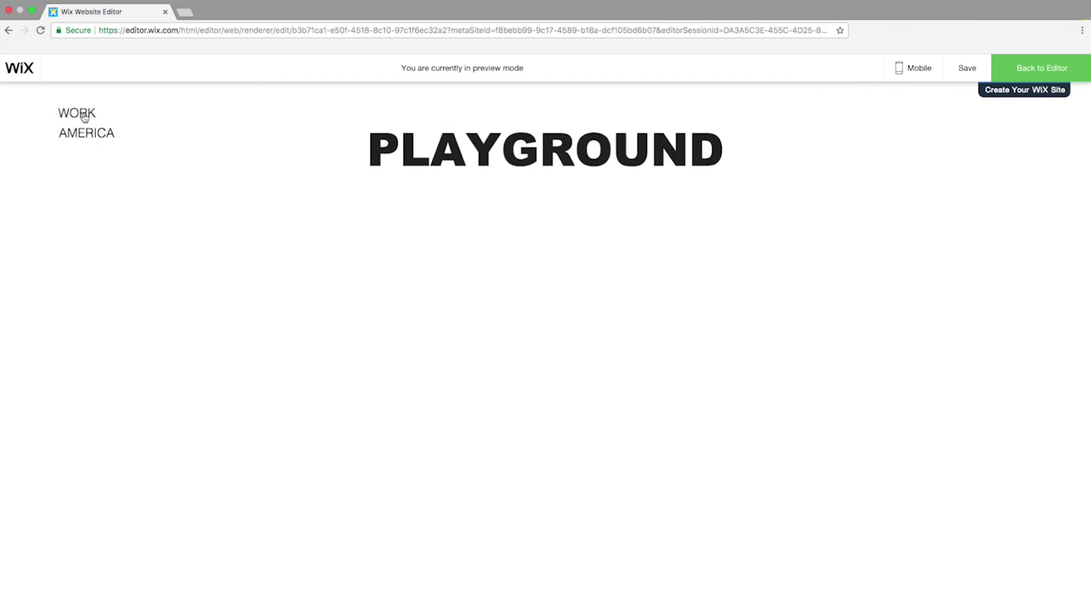
left_click(1042, 68)
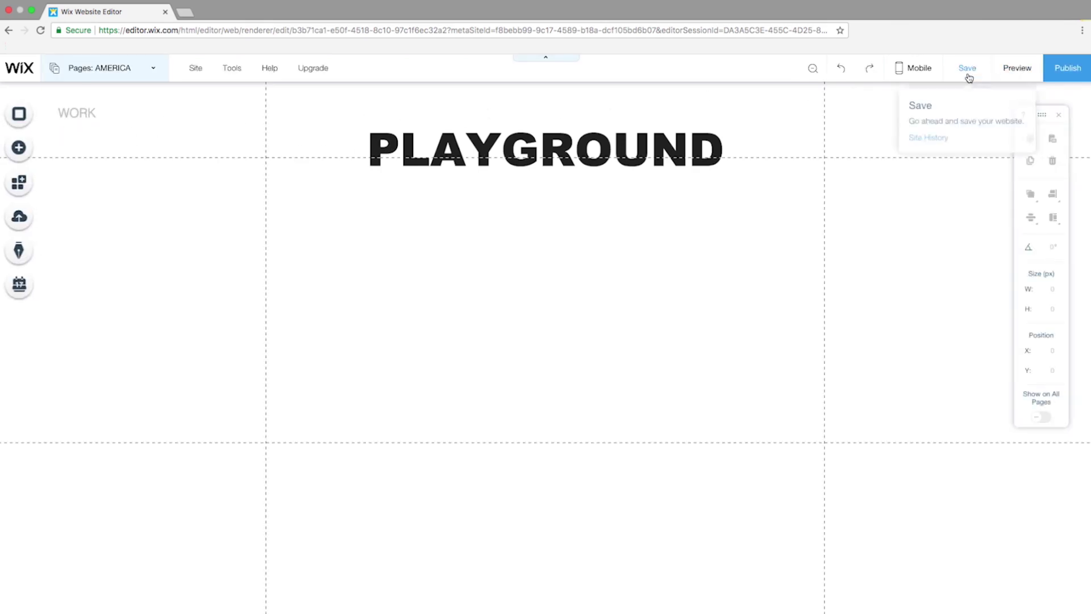
left_click(161, 70)
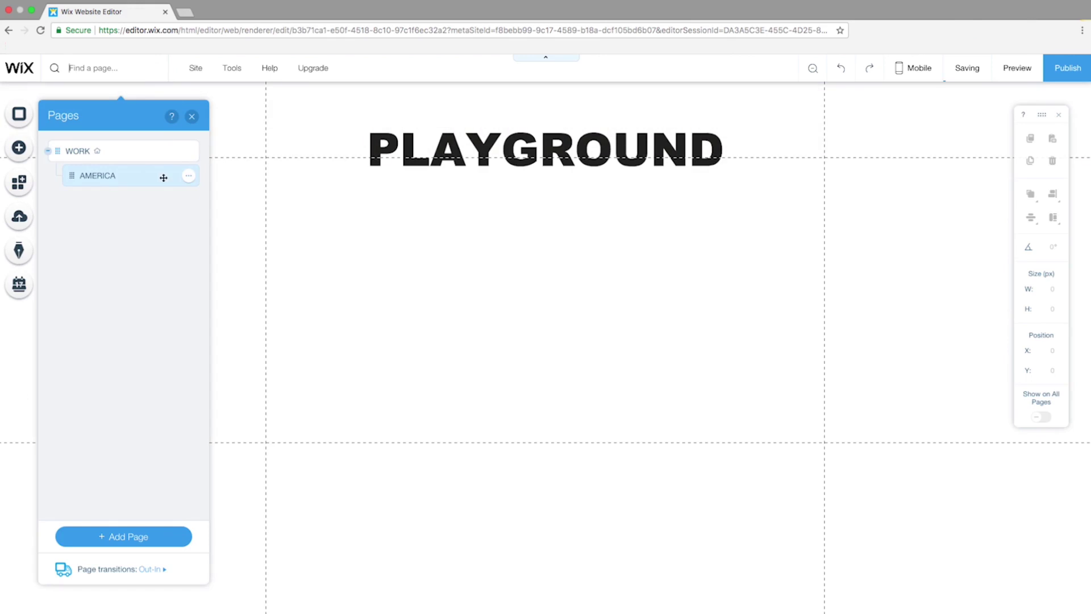
left_click(18, 148)
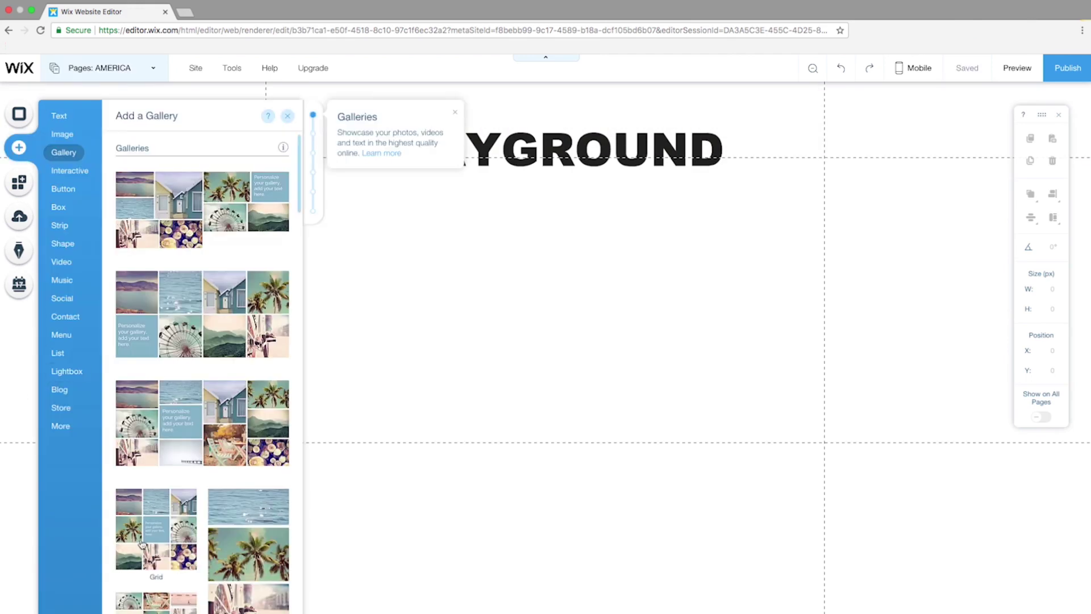
Add a grid gallery to the AMERICA page and delete all its sample images.
left_click(162, 550)
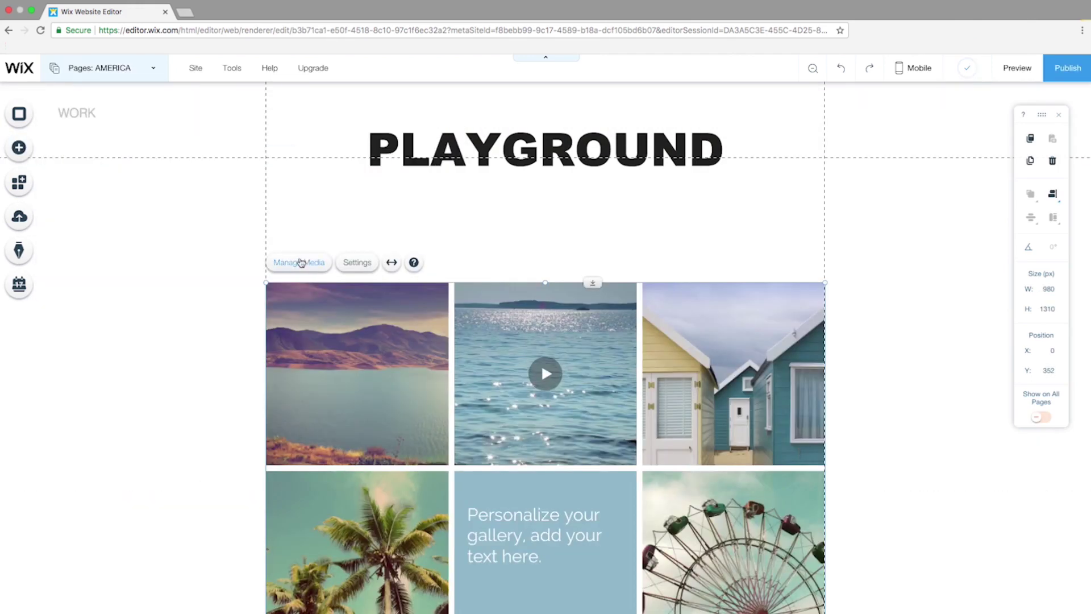
left_click(297, 261)
left_click(173, 231, "shift")
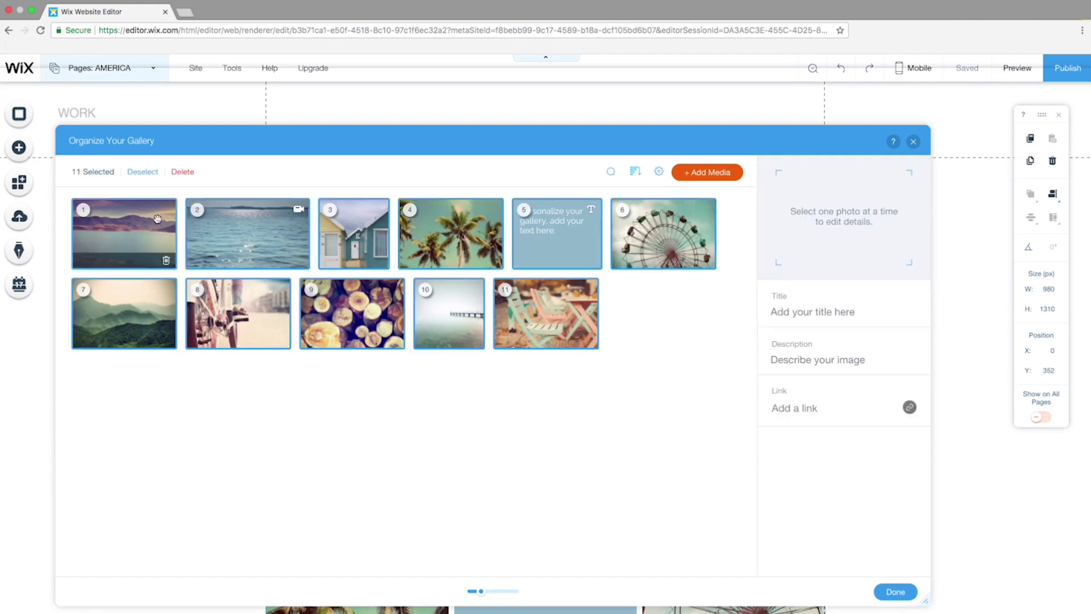
left_click(183, 173)
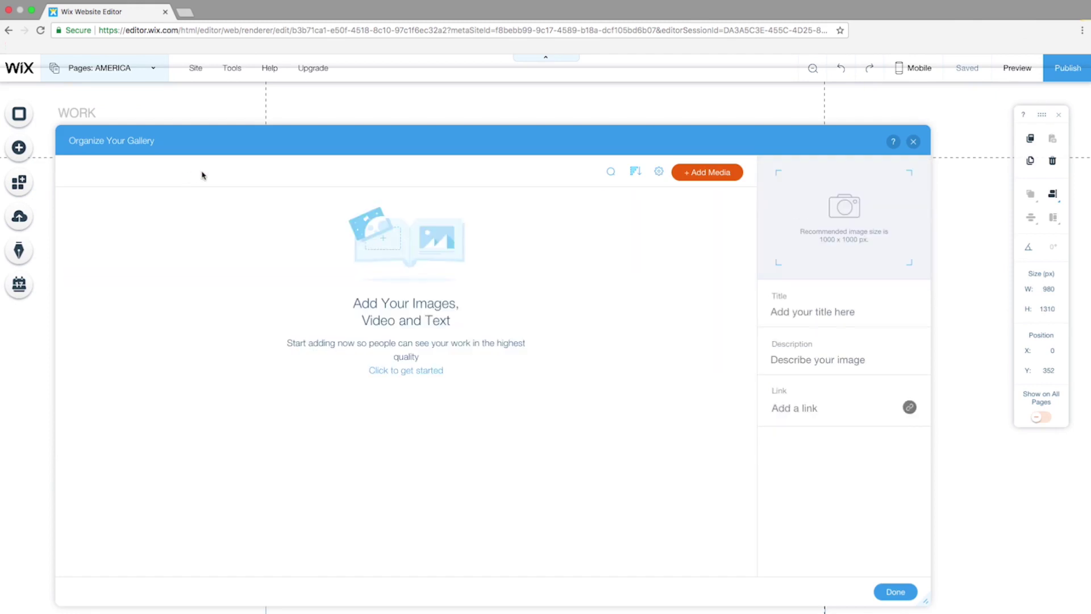
Upload the five photos from the Project 1 folder and add them to the gallery.
left_click(705, 172)
left_click(697, 205)
left_click(906, 206)
left_click(358, 48)
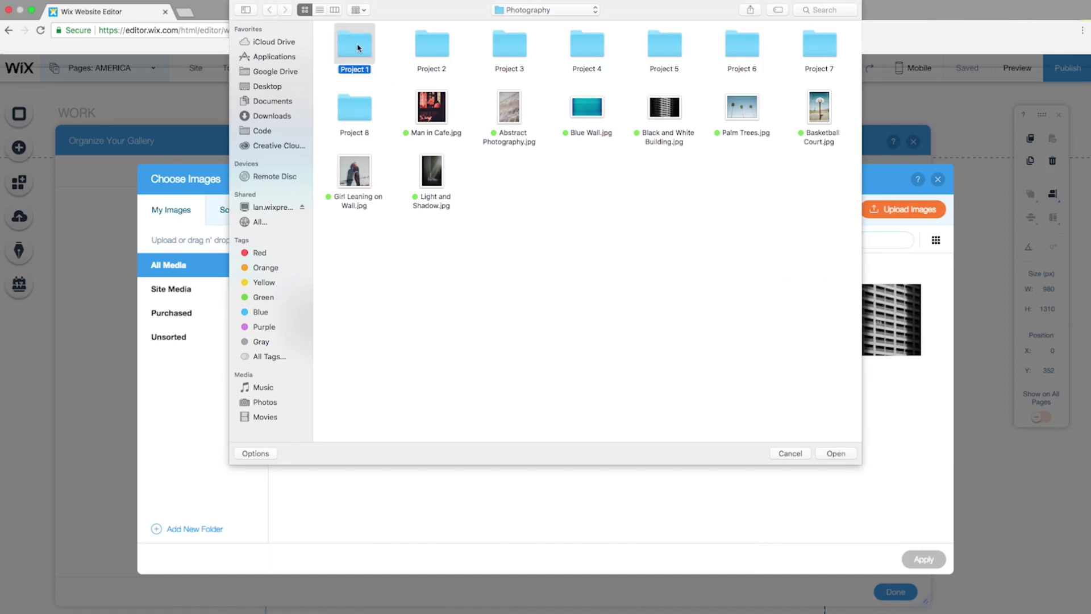
double_click(358, 48)
left_click_drag(320, 24, 692, 121)
left_click(836, 453)
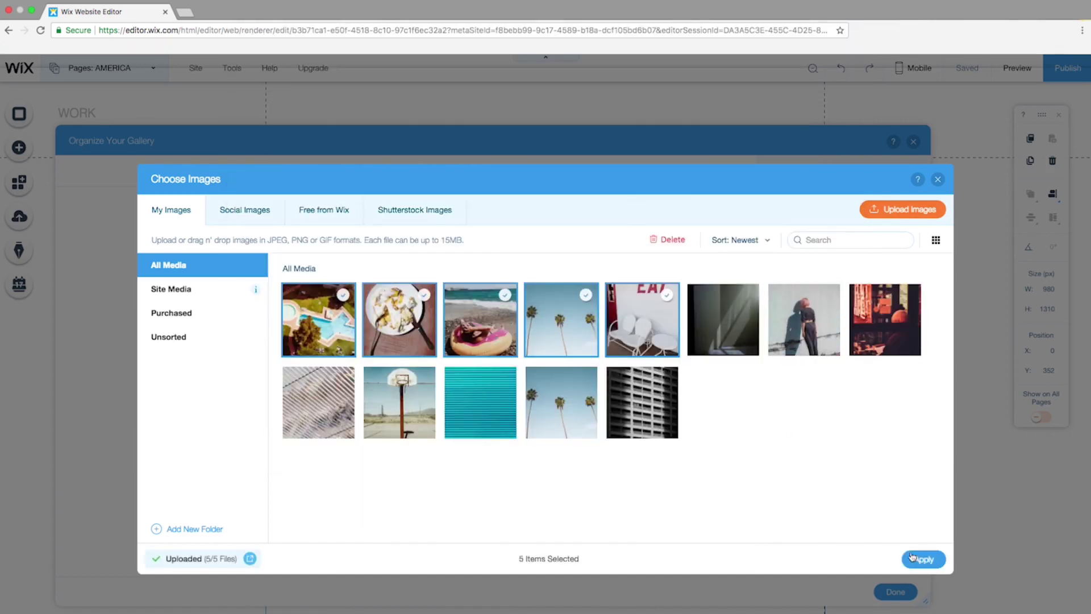
left_click(920, 559)
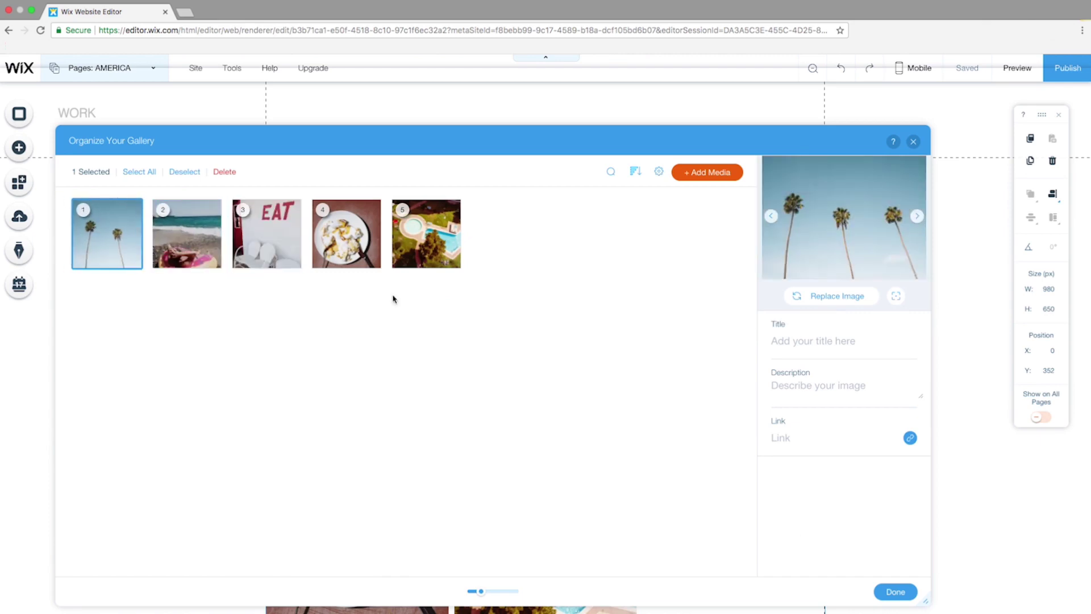
left_click(890, 593)
left_click(357, 262)
Switch the gallery to the Strip layout with spacing 100.
left_click(68, 164)
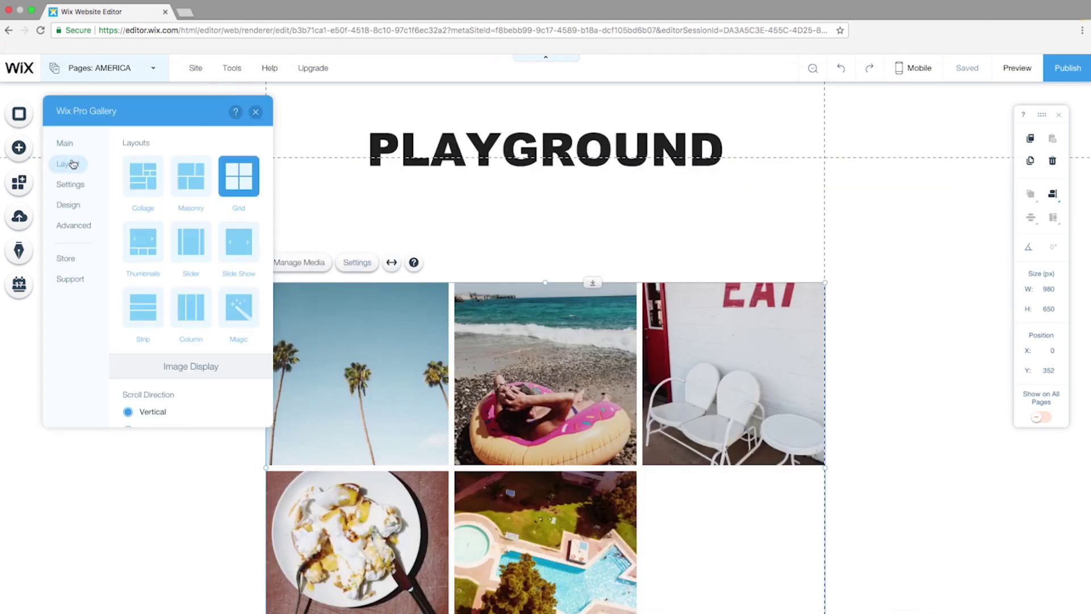
left_click(143, 175)
scroll(182, 214, "down", 3)
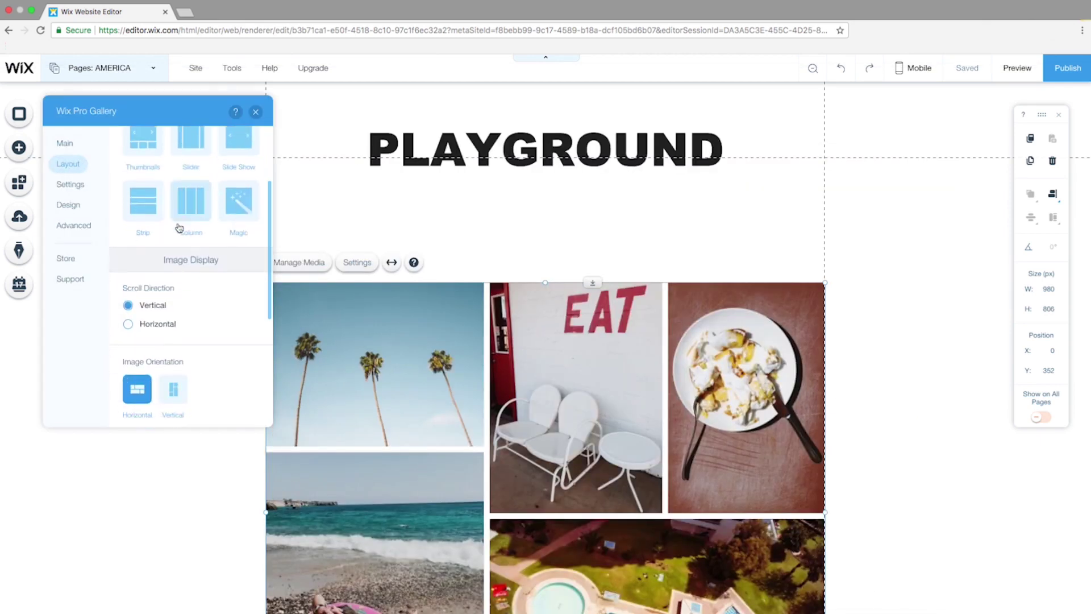
left_click(142, 200)
scroll(487, 382, "down", 10)
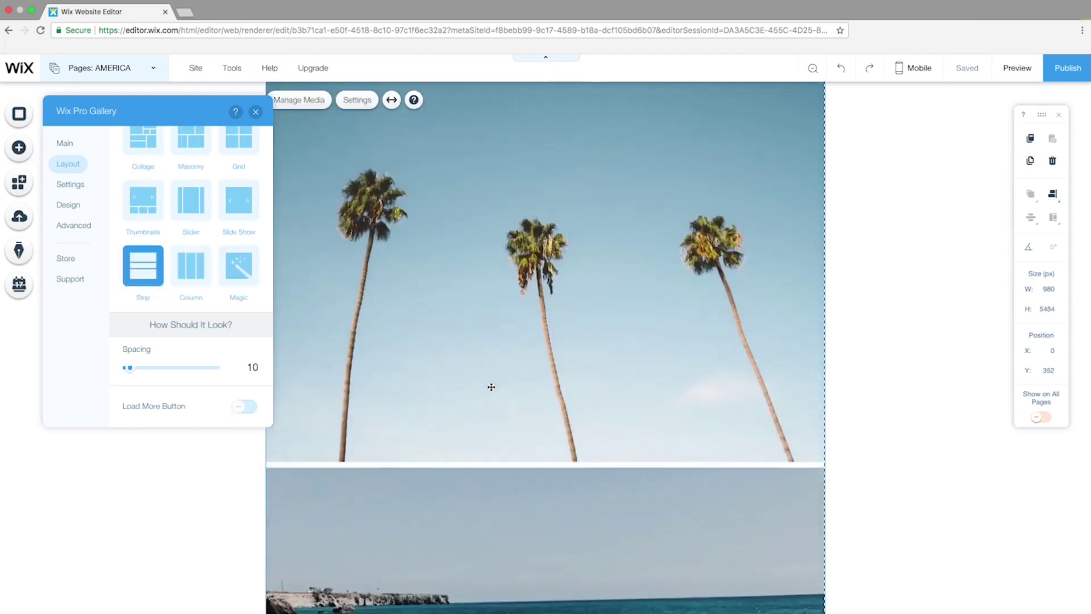
scroll(487, 385, "up", 15)
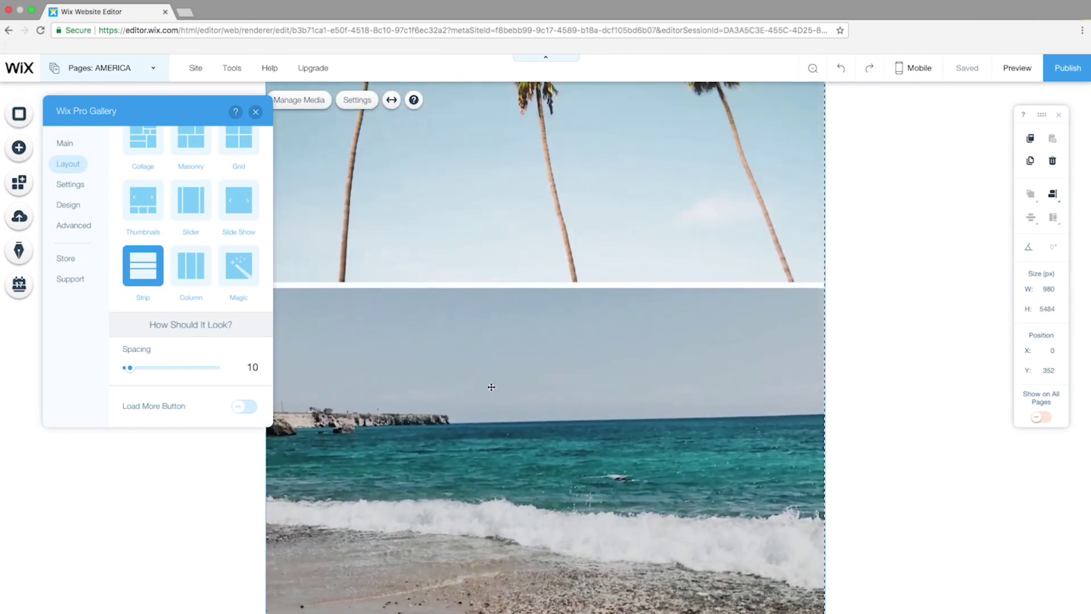
type("0")
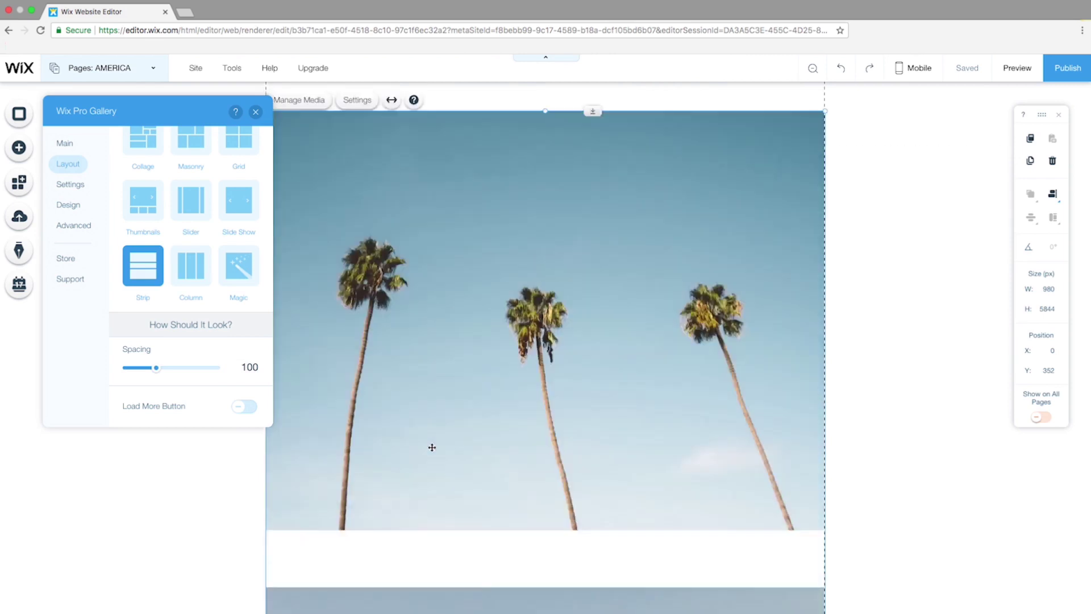
scroll(432, 446, "down", 8)
scroll(435, 445, "up", 2)
Stretch the gallery to full width with 40 px side margins.
left_click(443, 427)
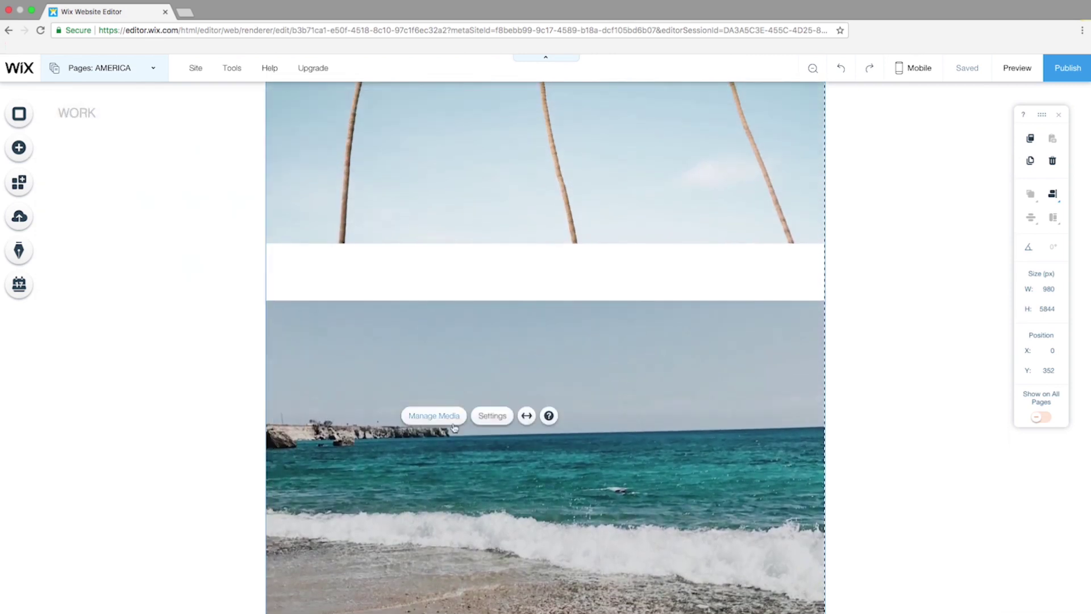
left_click(526, 416)
left_click(983, 177)
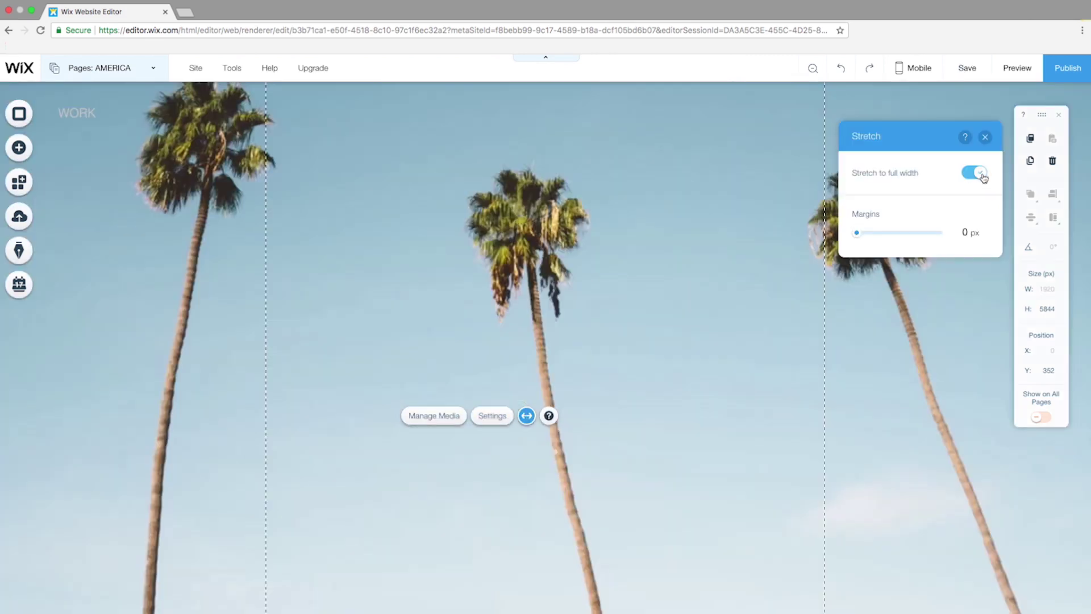
left_click(966, 233)
type("4")
key("Return")
Move the gallery up beneath PLAYGROUND and preview the AMERICA page.
scroll(584, 273, "up", 4)
left_click_drag(625, 381, 632, 265)
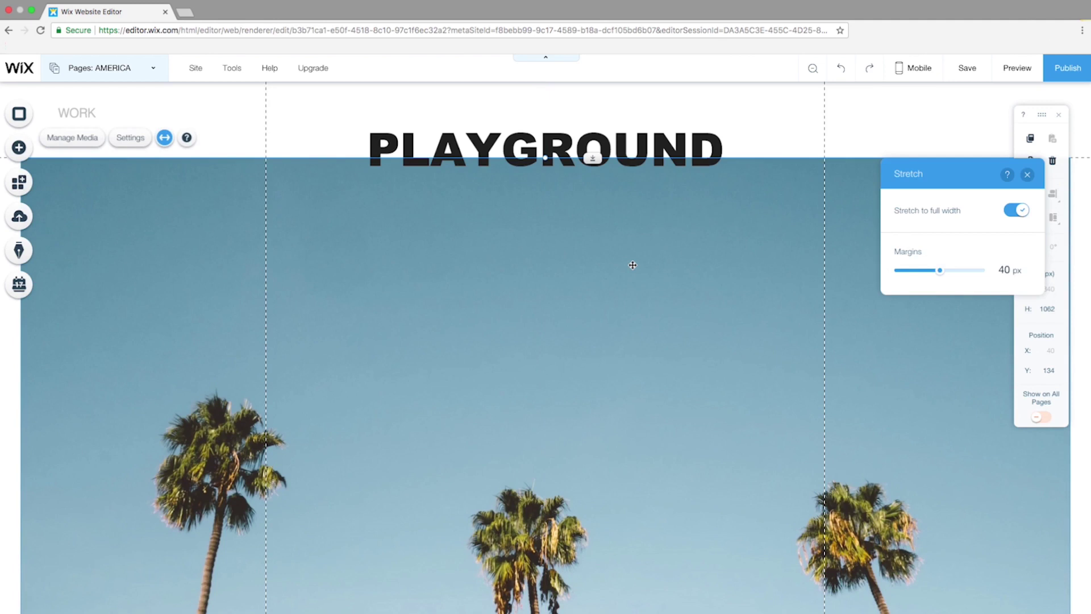
left_click(1014, 69)
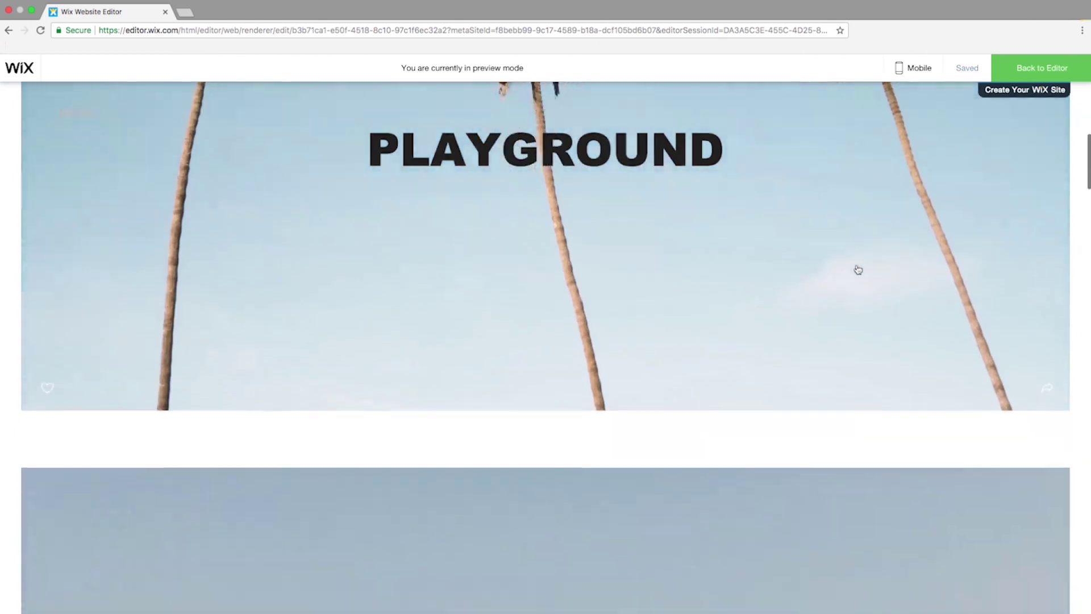
scroll(858, 269, "down", 15)
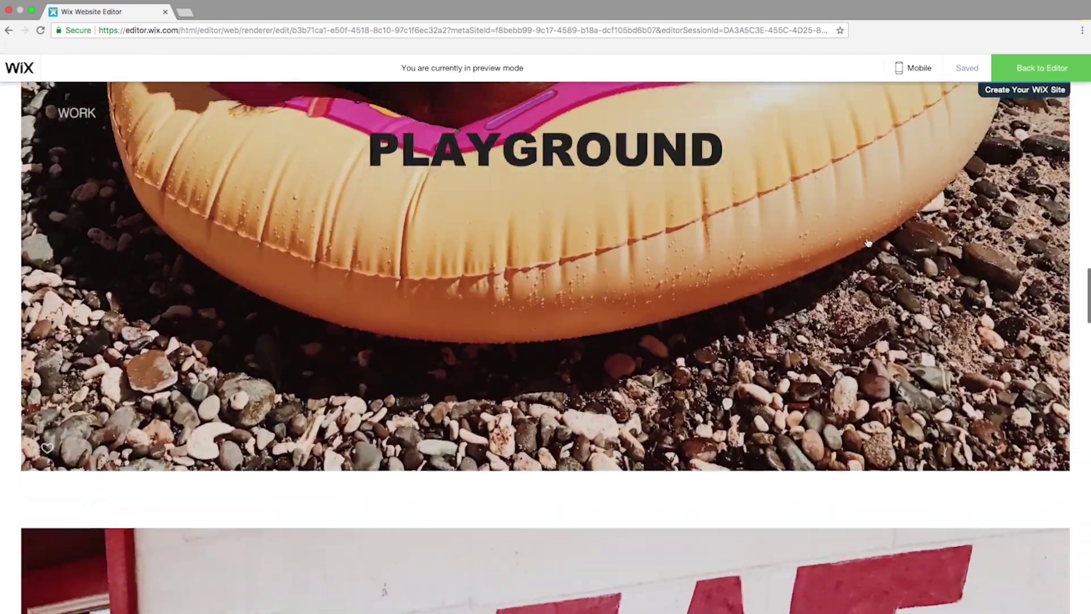
scroll(887, 233, "up", 10)
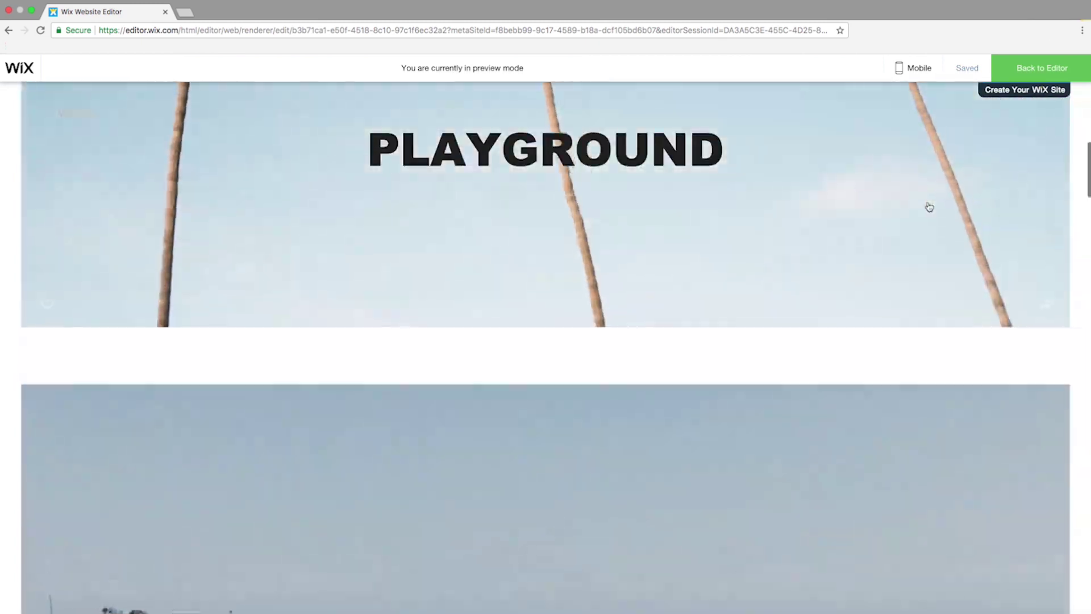
scroll(929, 207, "up", 5)
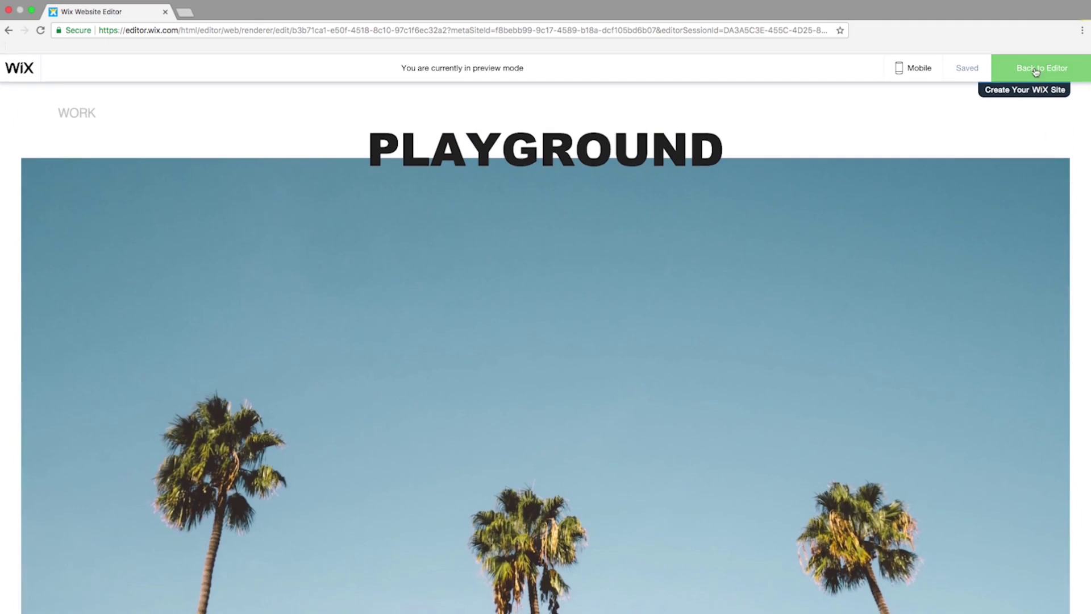
left_click(1036, 72)
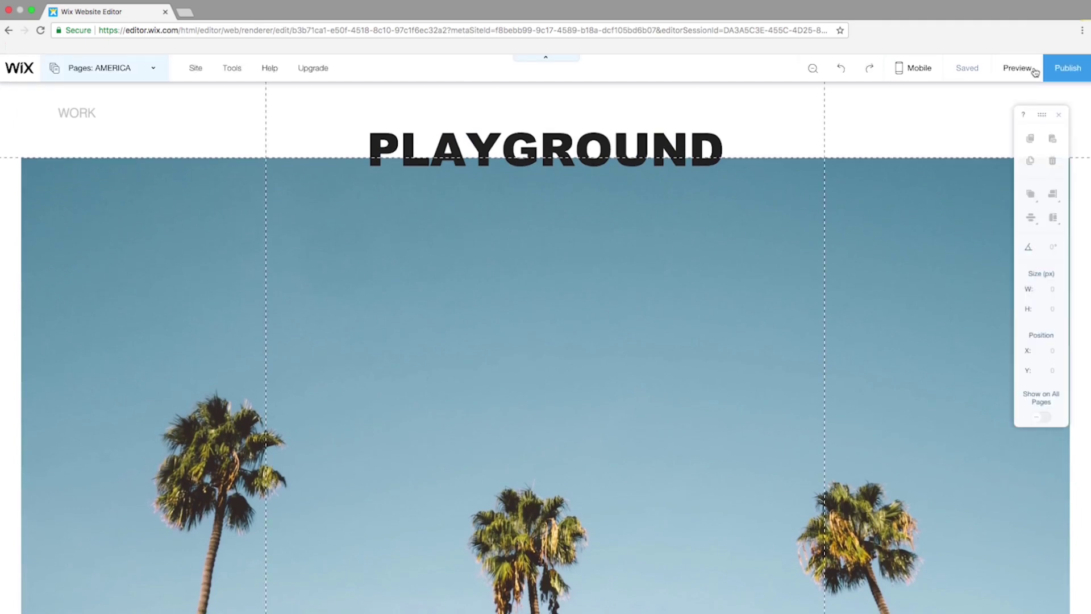
left_click(151, 69)
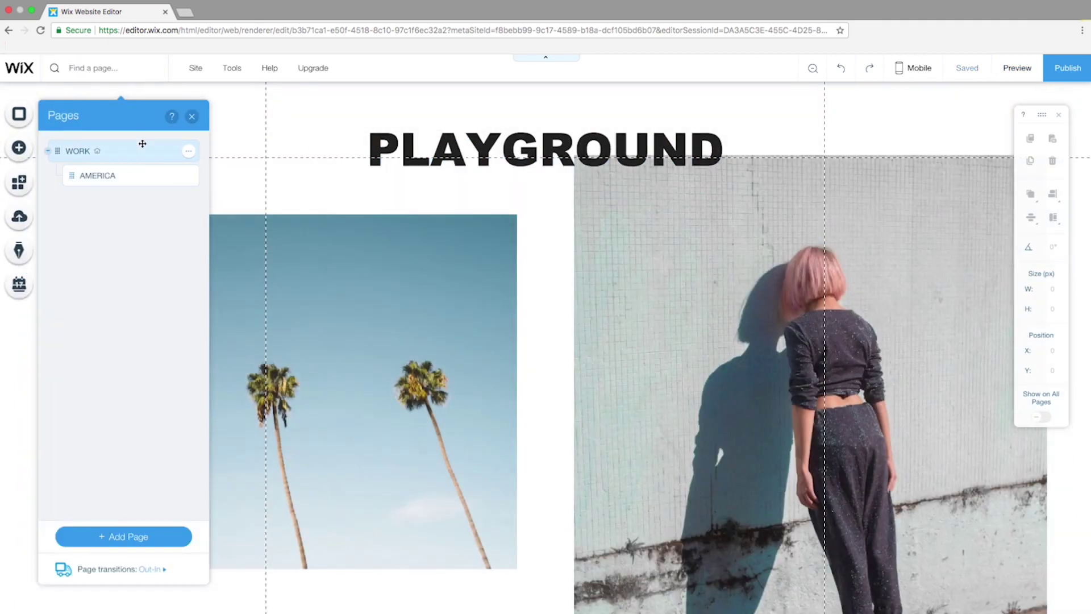
On the WORK page, link the gallery's palm-tree image to the AMERICA page.
left_click(383, 260)
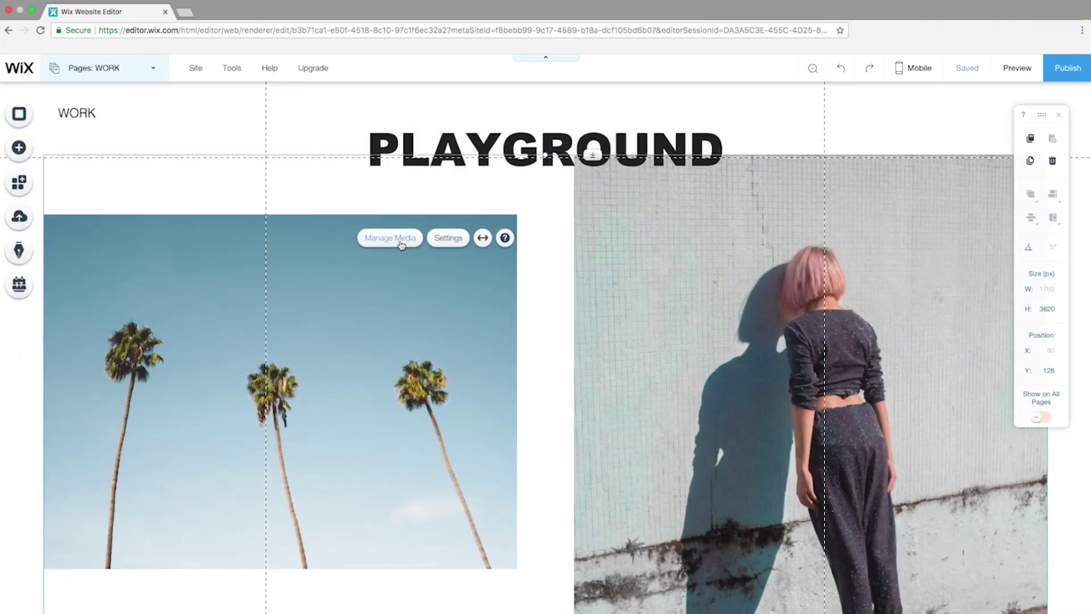
left_click(401, 245)
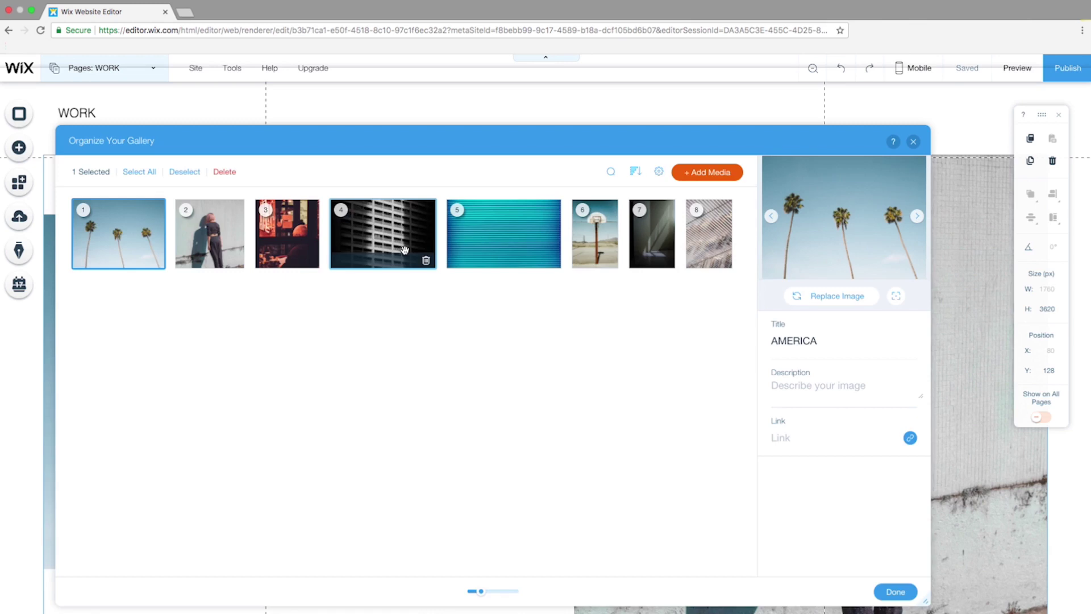
left_click(849, 440)
left_click(593, 316)
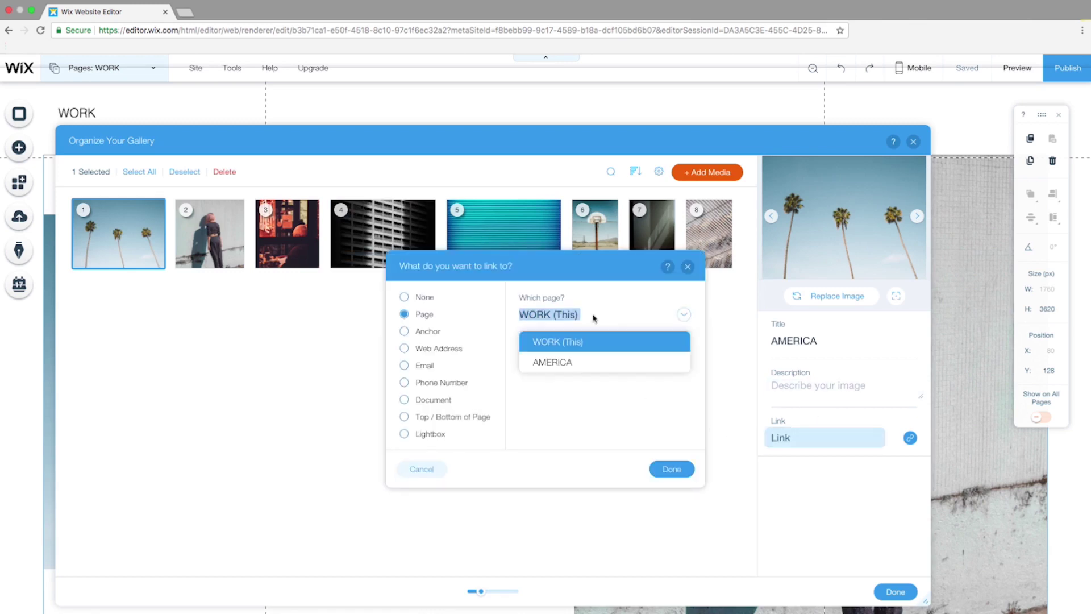
left_click(582, 368)
left_click(672, 469)
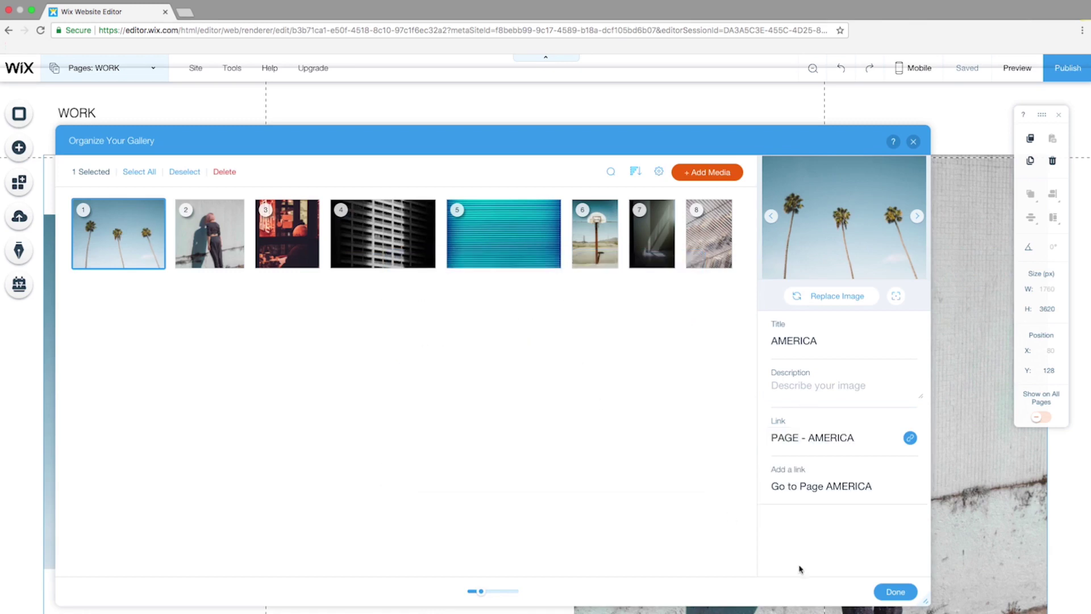
left_click(889, 593)
Set the gallery's 'When clicking' option to 'A link opens' and preview the page.
left_click(453, 246)
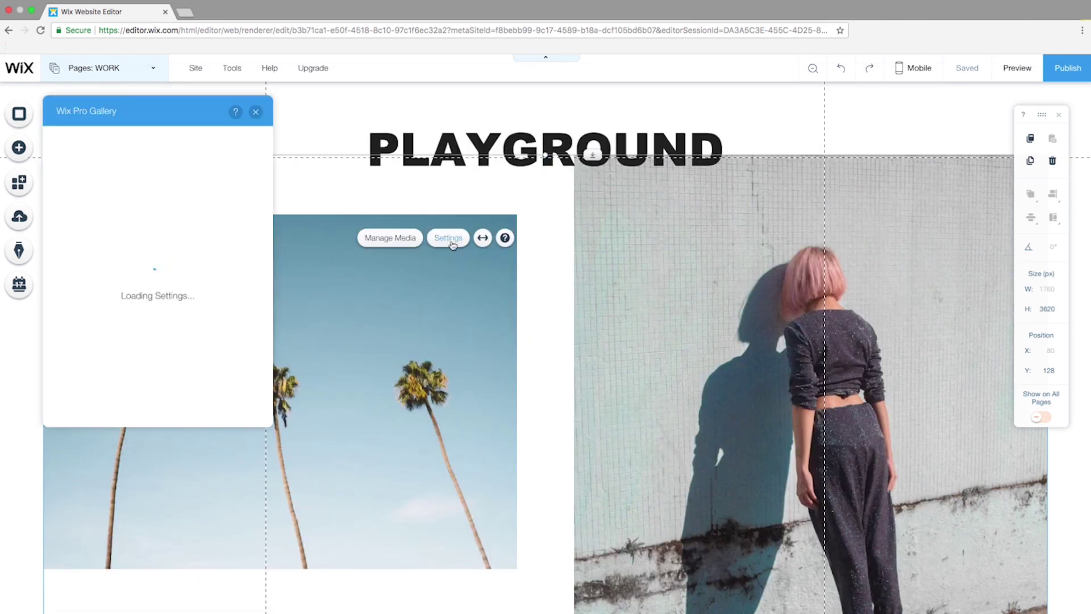
left_click(83, 189)
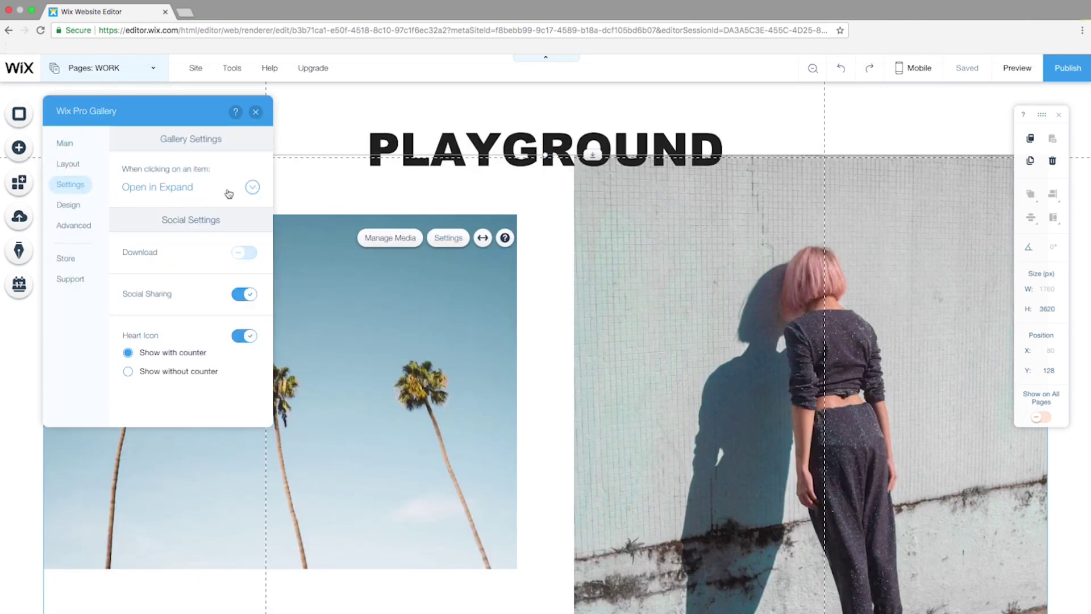
left_click(253, 188)
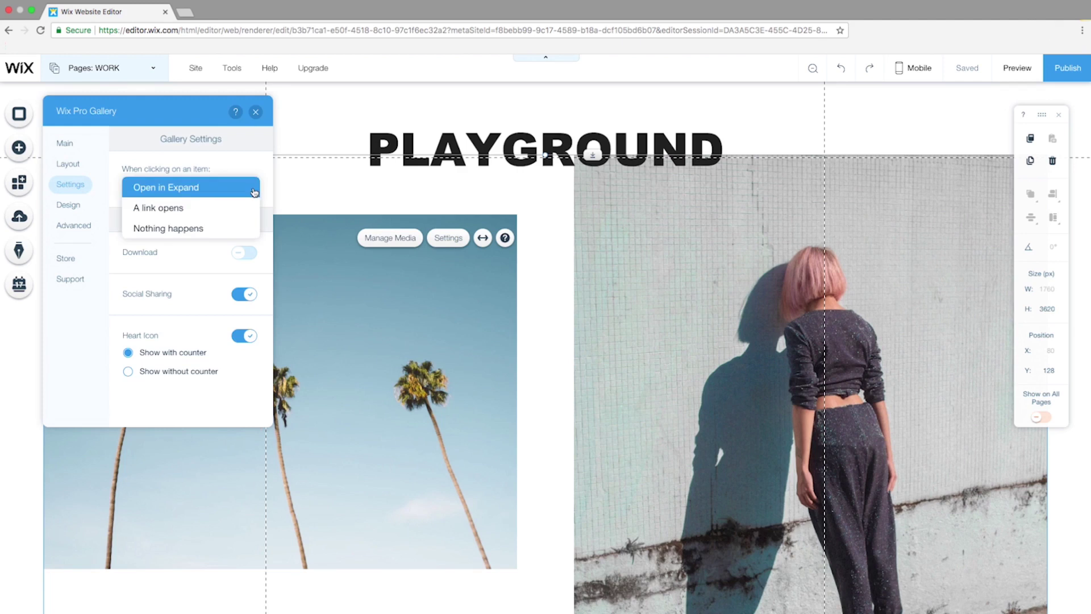
left_click(226, 209)
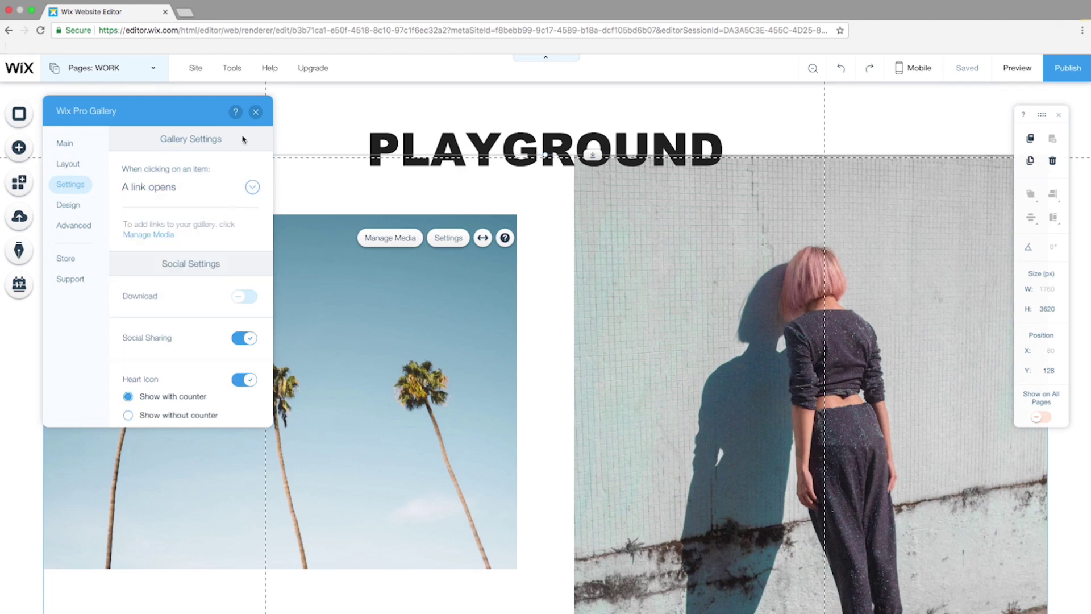
left_click(256, 112)
left_click(1008, 71)
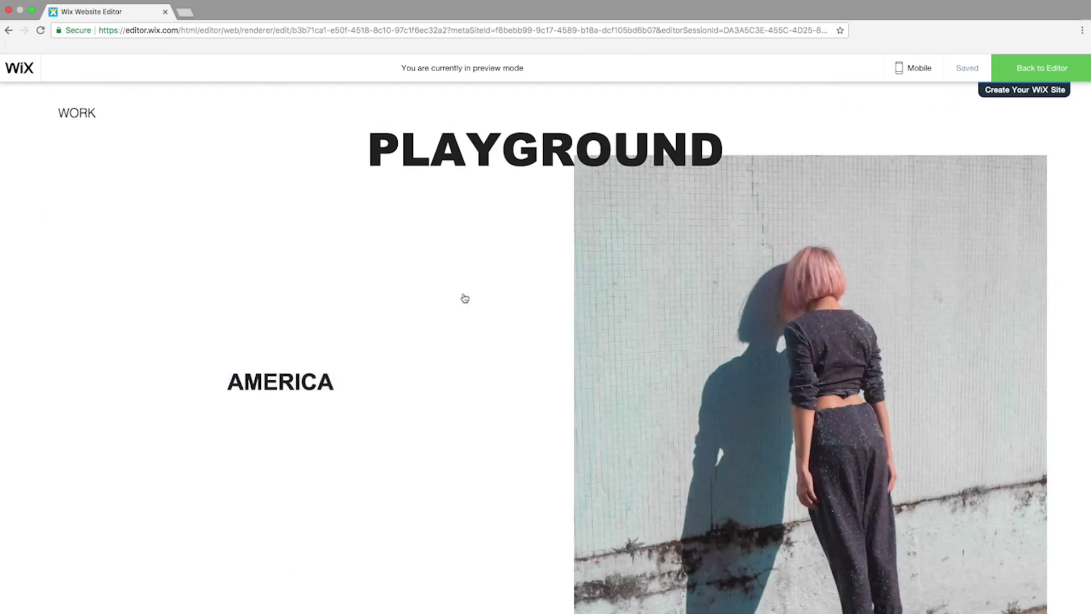
Scroll through the previewed AMERICA page to view its full-width strip gallery.
scroll(465, 298, "down", 8)
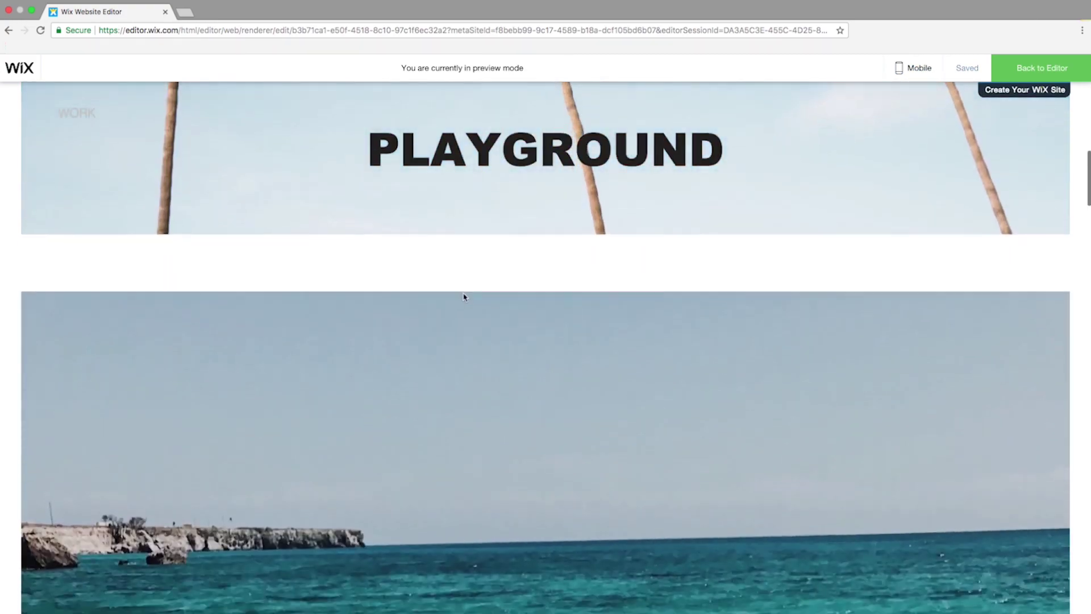
scroll(465, 296, "down", 15)
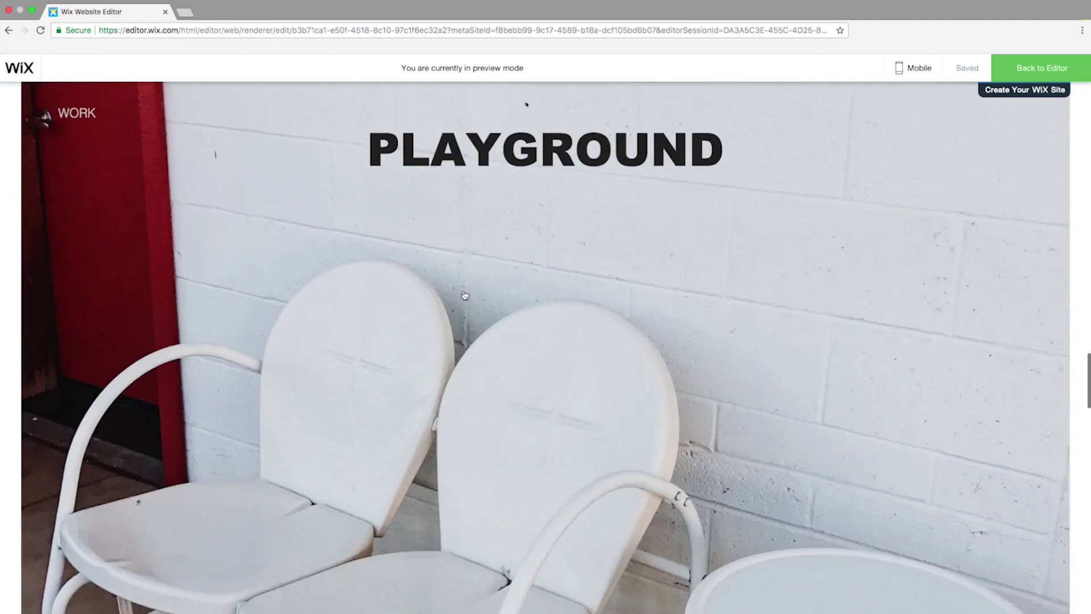
scroll(463, 287, "up", 10)
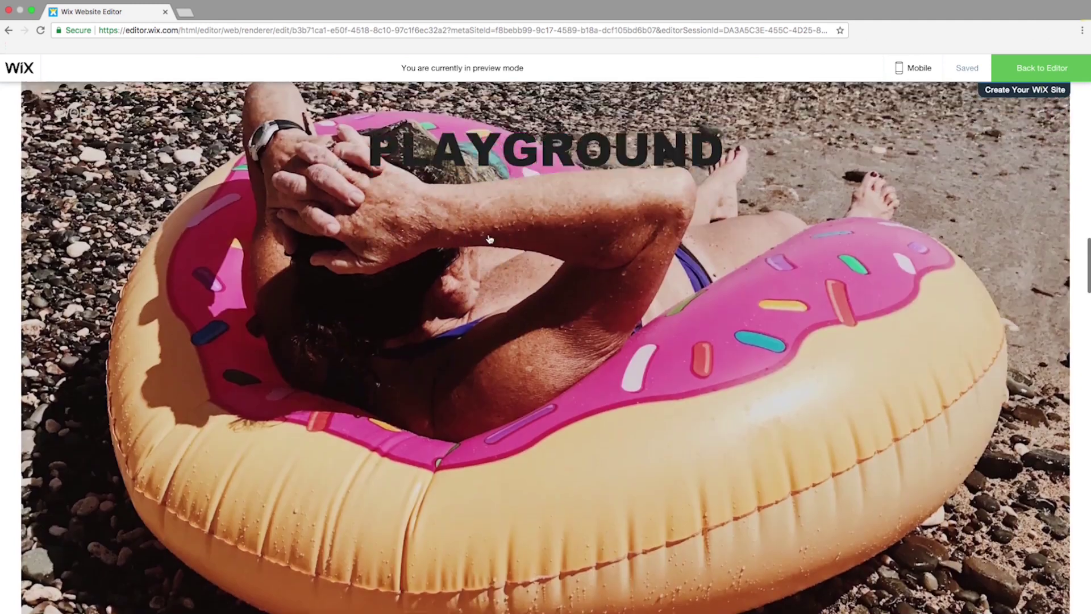
scroll(489, 239, "up", 10)
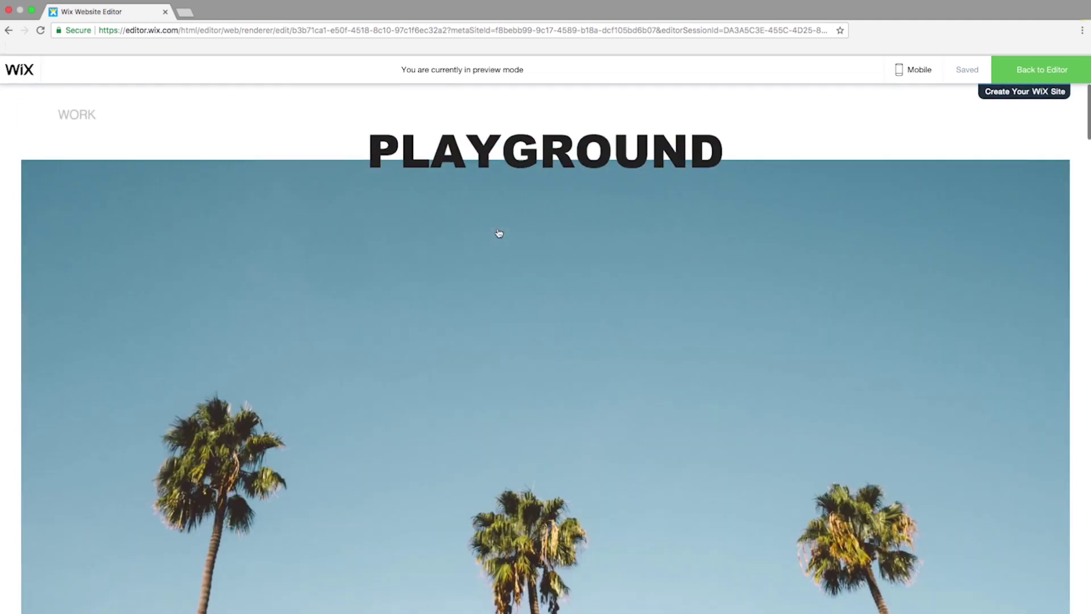